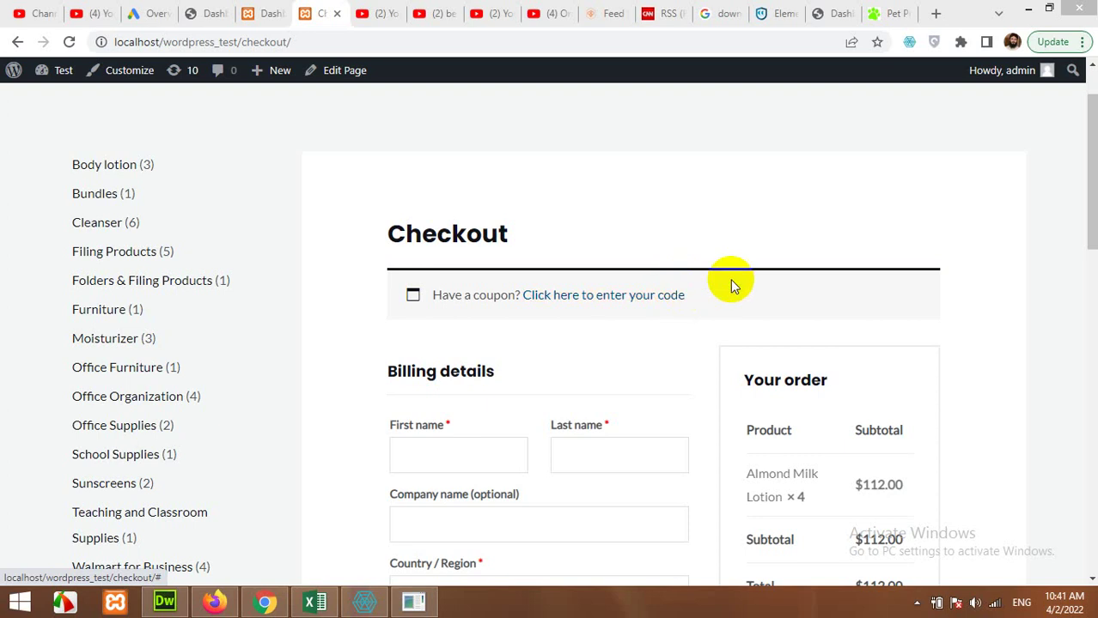
# Review the store's checkout page, including the billing form and the payment section under the order summary
pyautogui.click(747, 322)
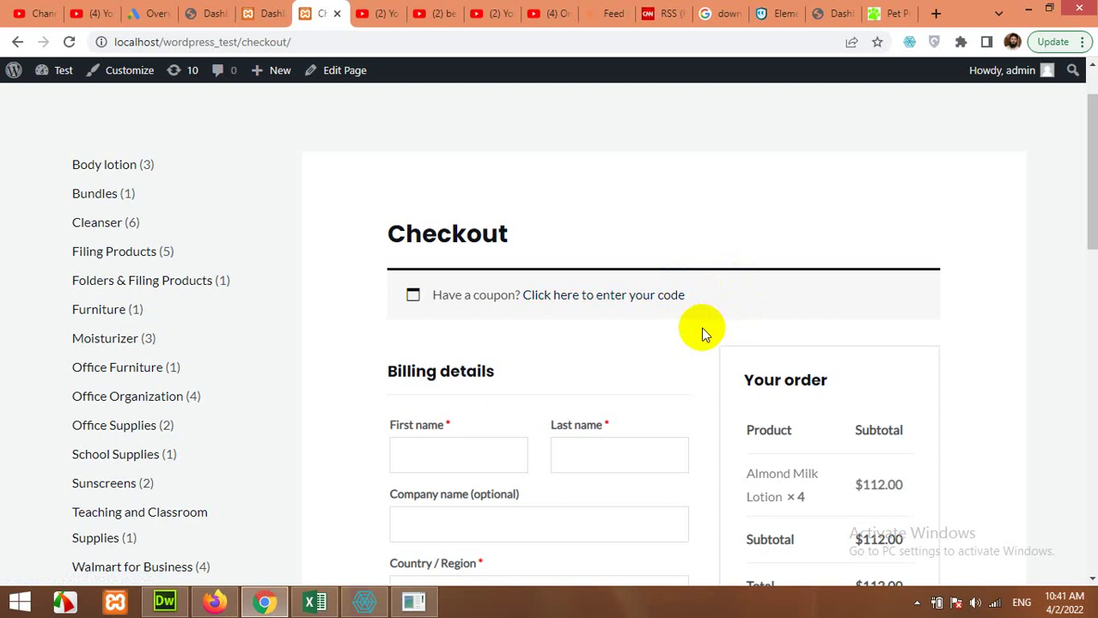
pyautogui.scroll(-6, 702, 331)
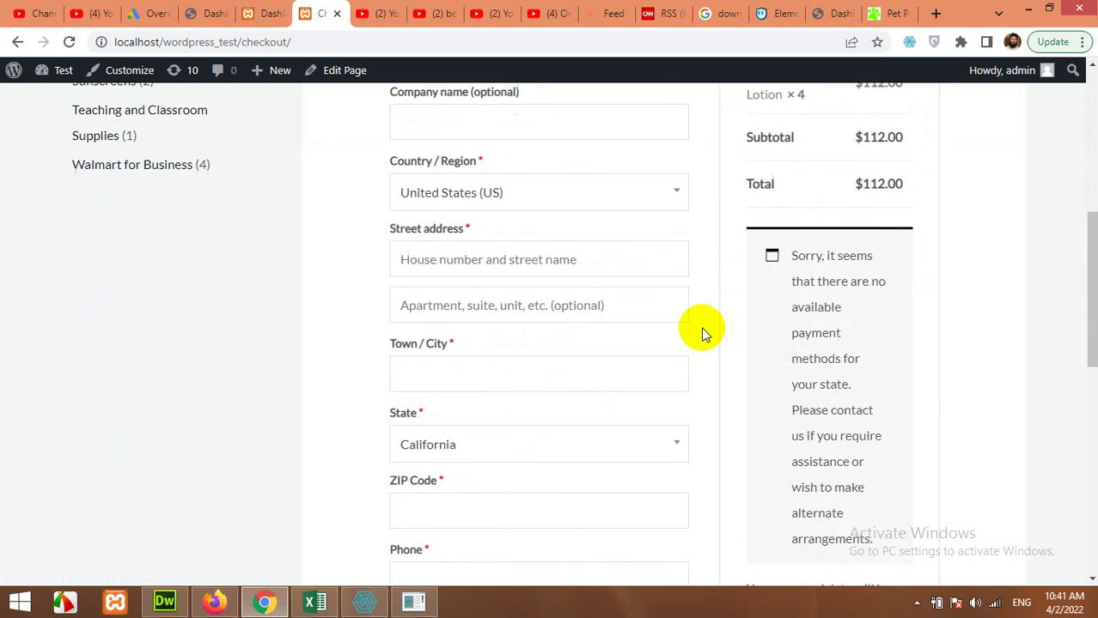
pyautogui.scroll(-3, 701, 326)
pyautogui.scroll(5, 701, 326)
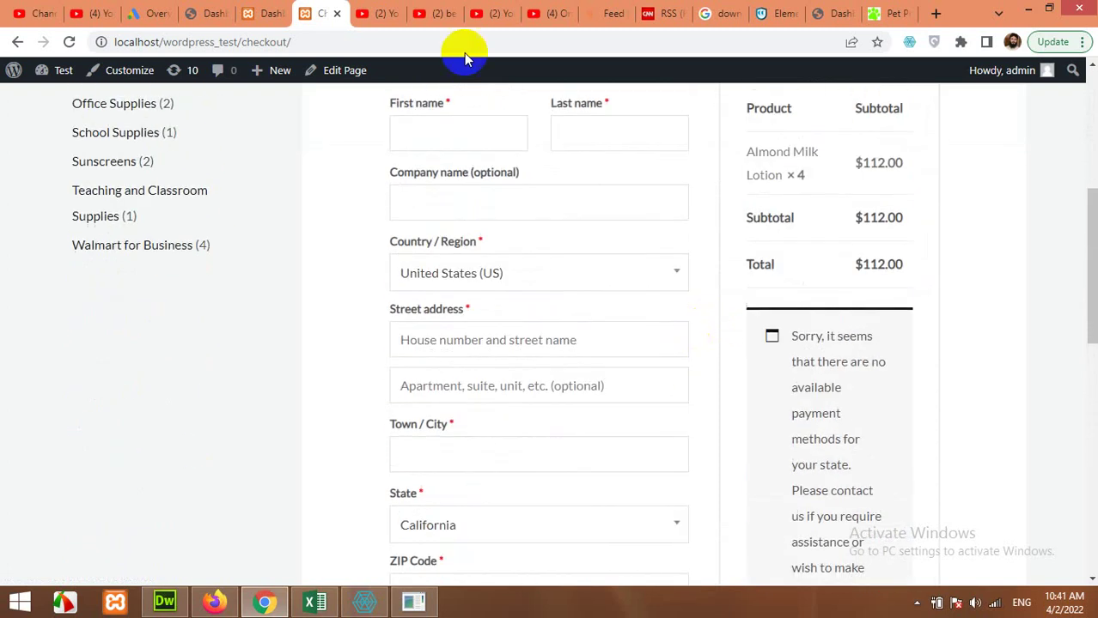
# Open the WooCommerce payment settings from the site dashboard and review the installed payment methods
pyautogui.click(281, 9)
pyautogui.scroll(-4, 453, 299)
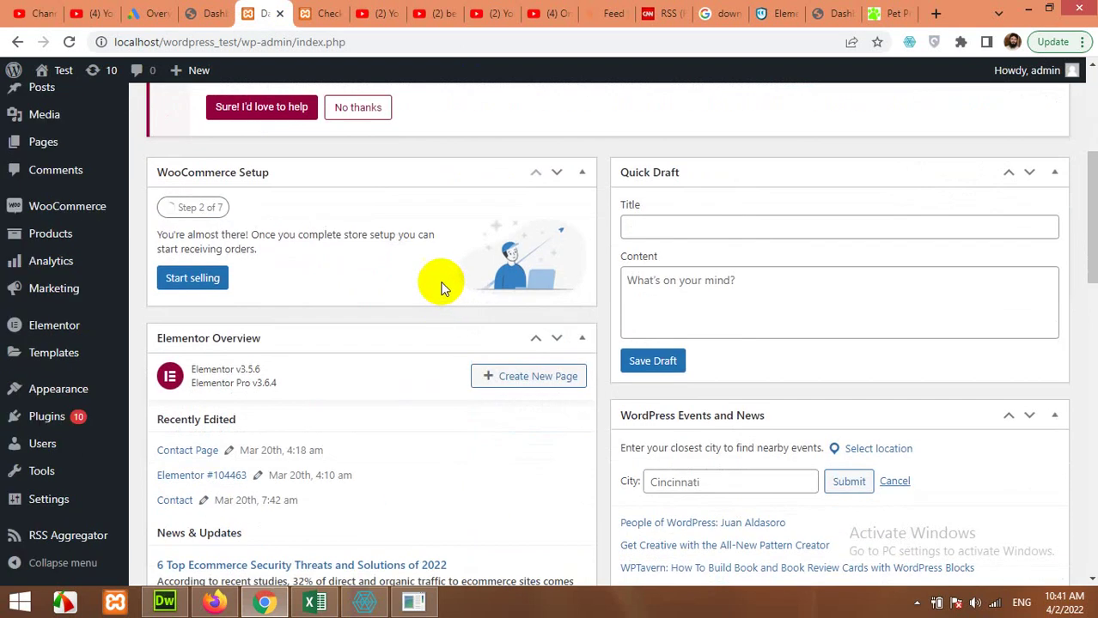
pyautogui.moveTo(72, 239)
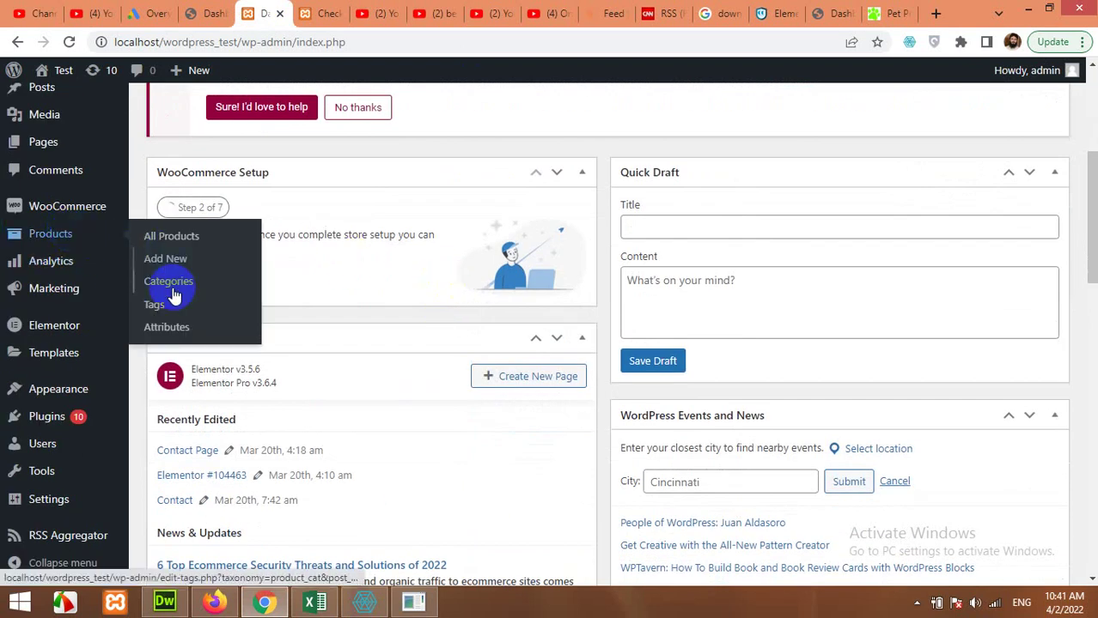
pyautogui.moveTo(74, 212)
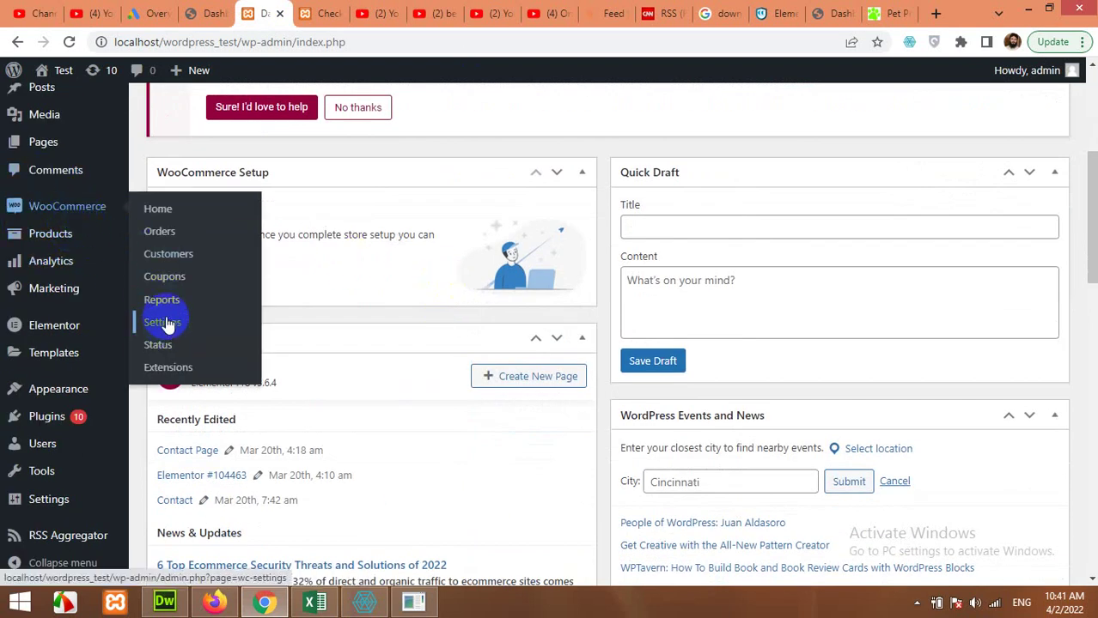
pyautogui.click(166, 330)
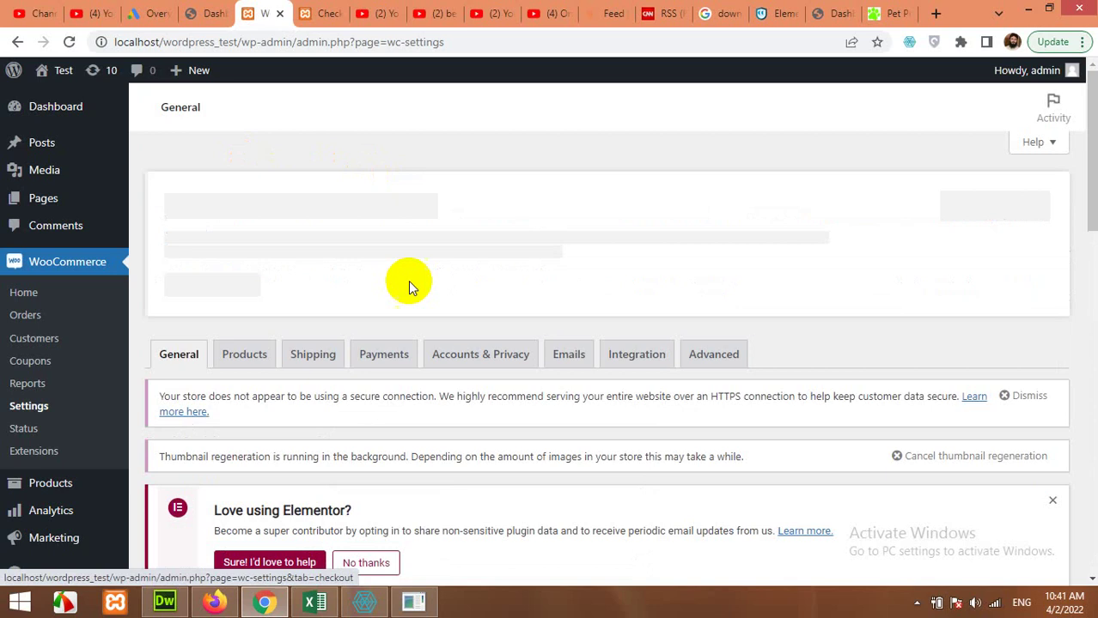
pyautogui.click(385, 359)
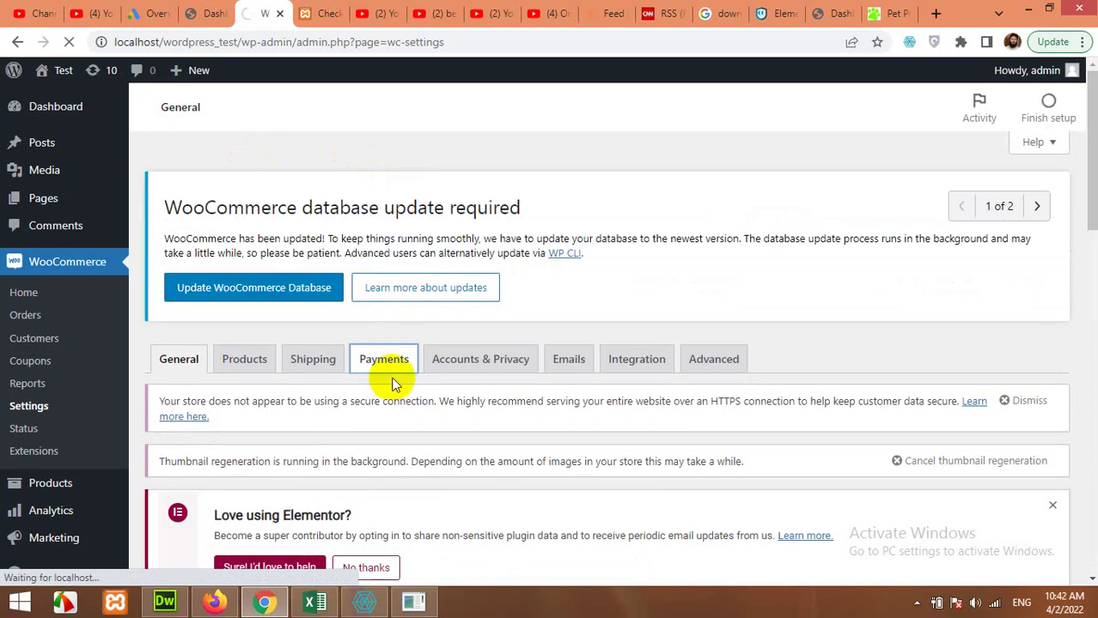
pyautogui.scroll(-4, 391, 385)
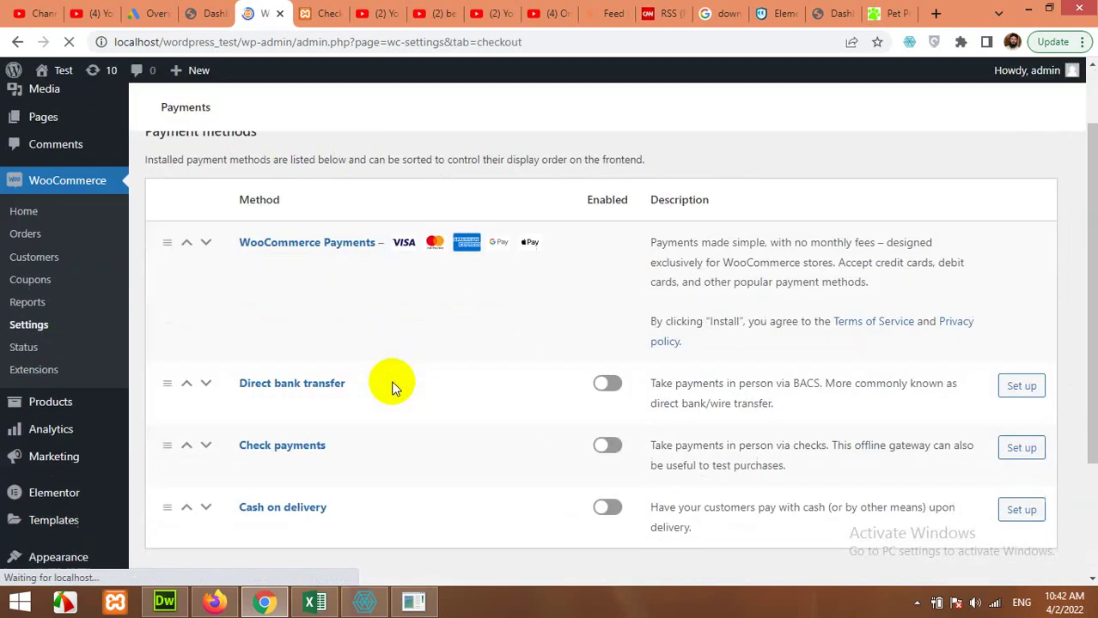
pyautogui.scroll(1, 327, 416)
pyautogui.scroll(-3, 332, 424)
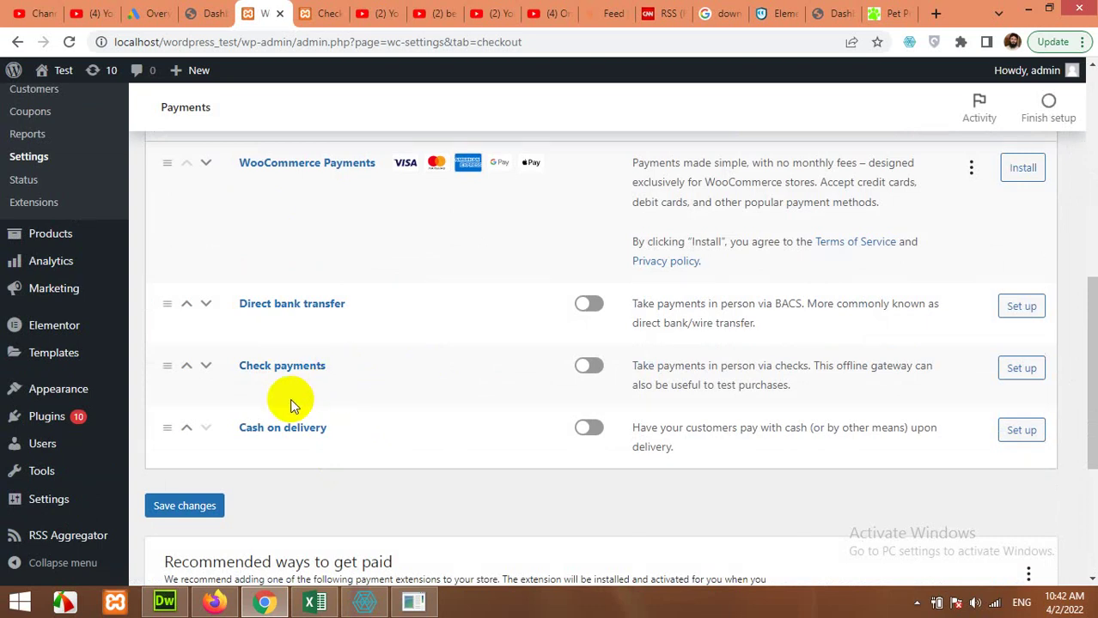
# Search the plugin directory for "paypal woocommerce" to find plugins to add
pyautogui.moveTo(32, 415)
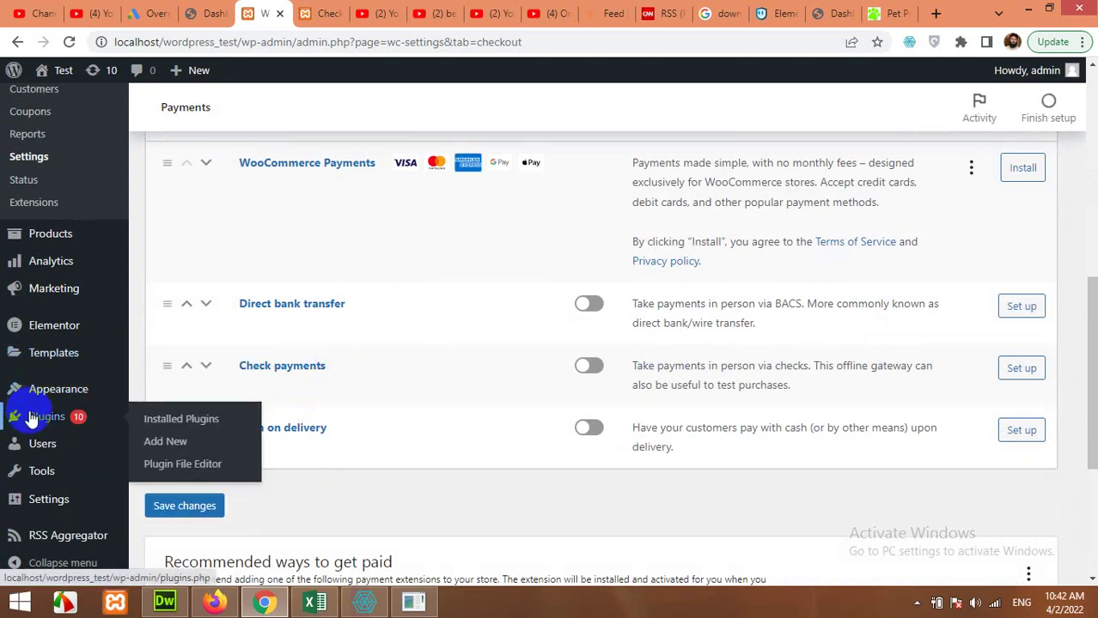
pyautogui.click(173, 444)
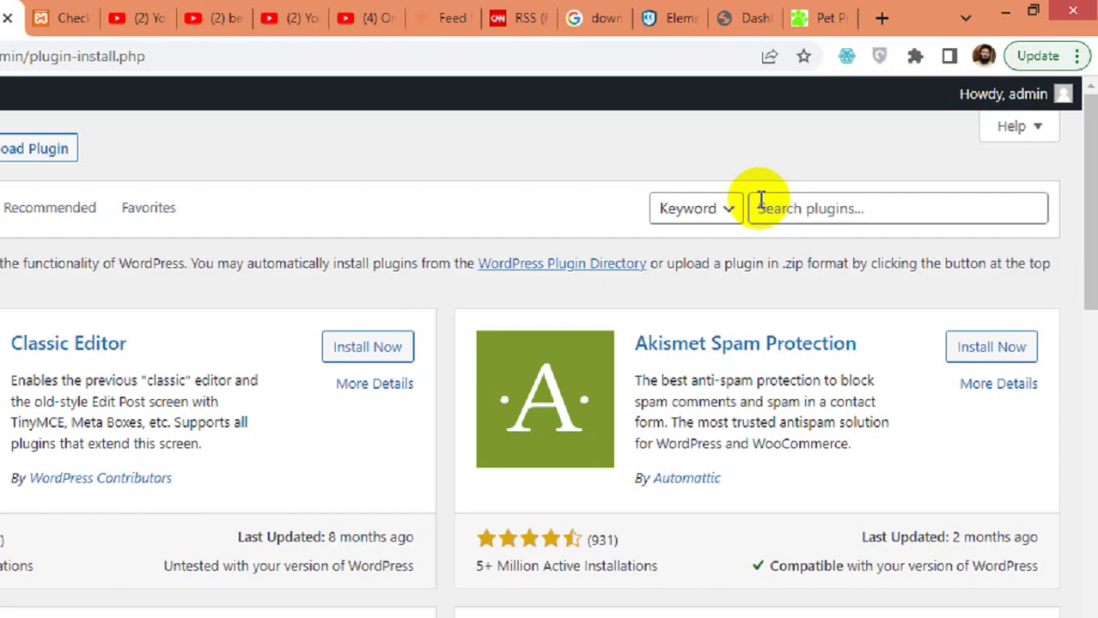
pyautogui.click(879, 156)
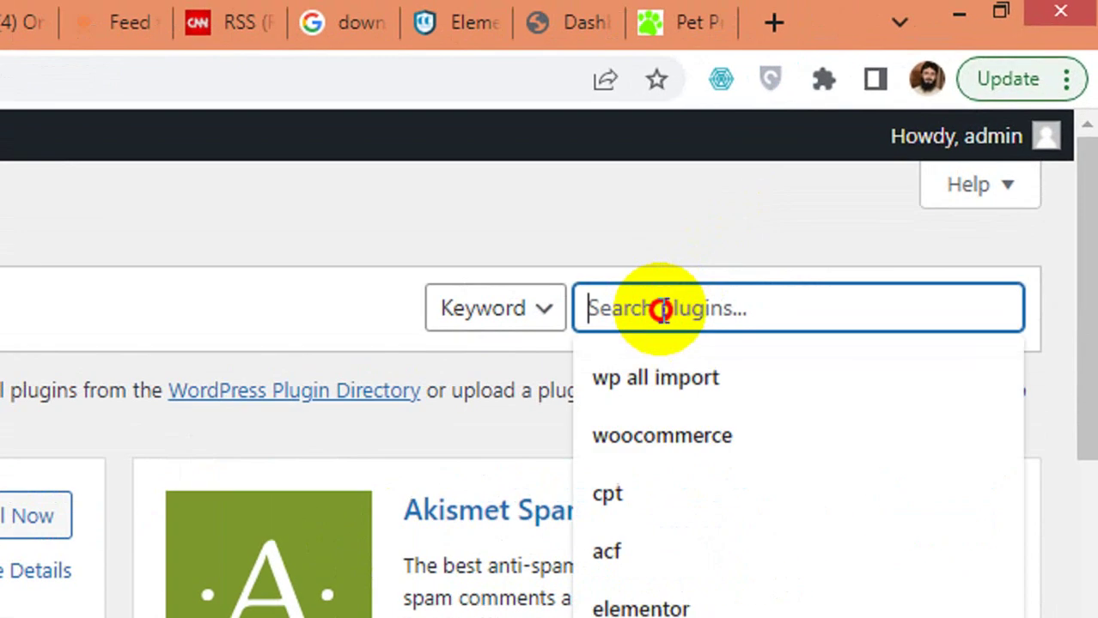
pyautogui.write('pa')
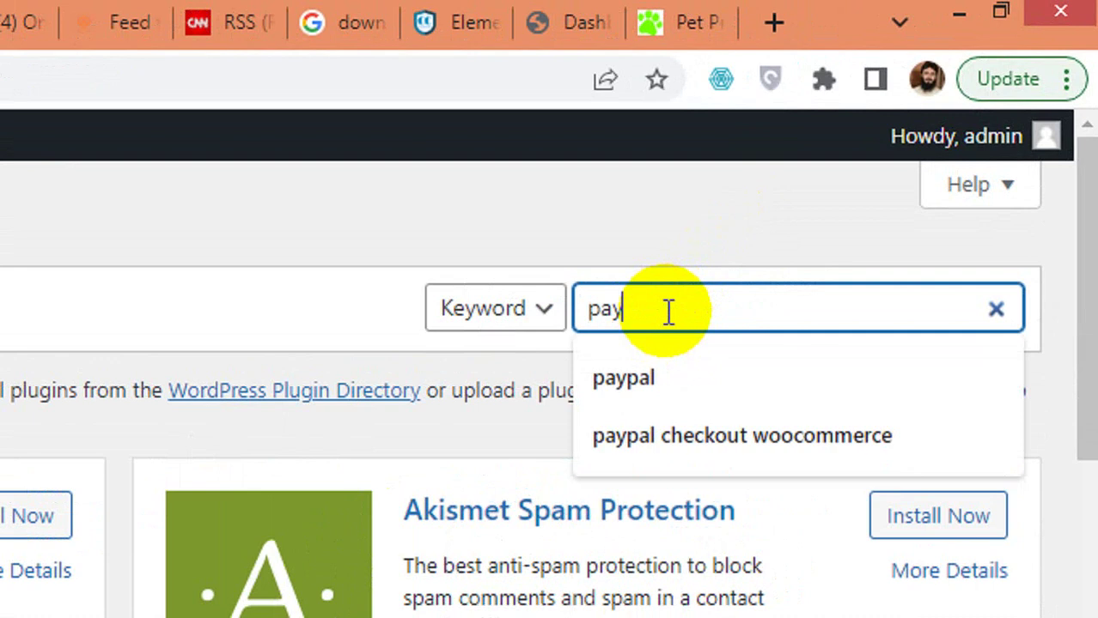
pyautogui.write('y')
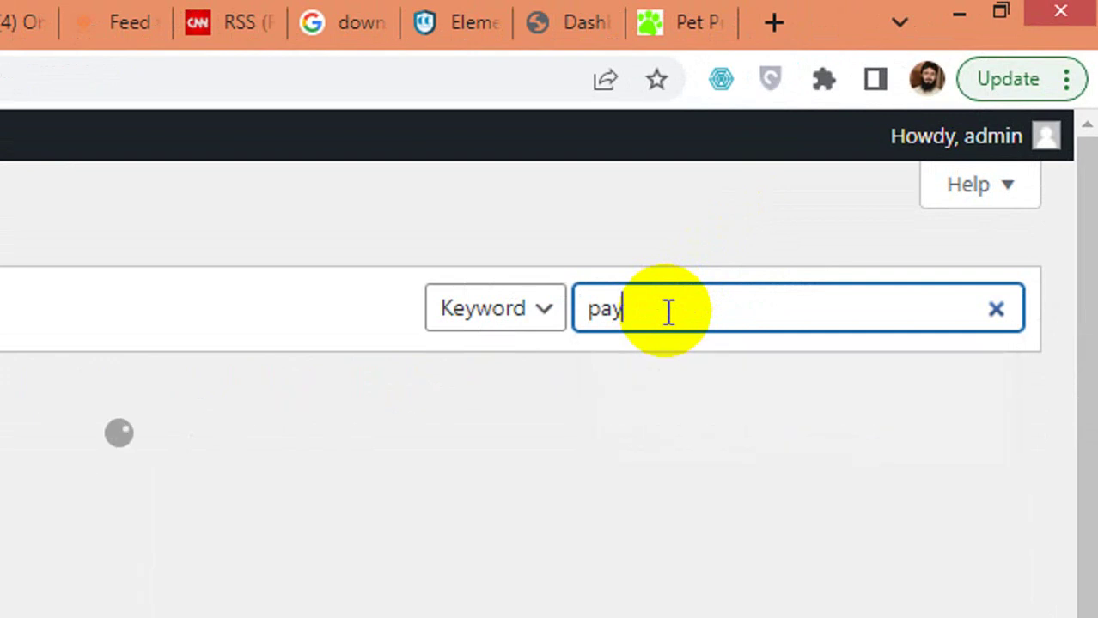
pyautogui.write('pal wooo')
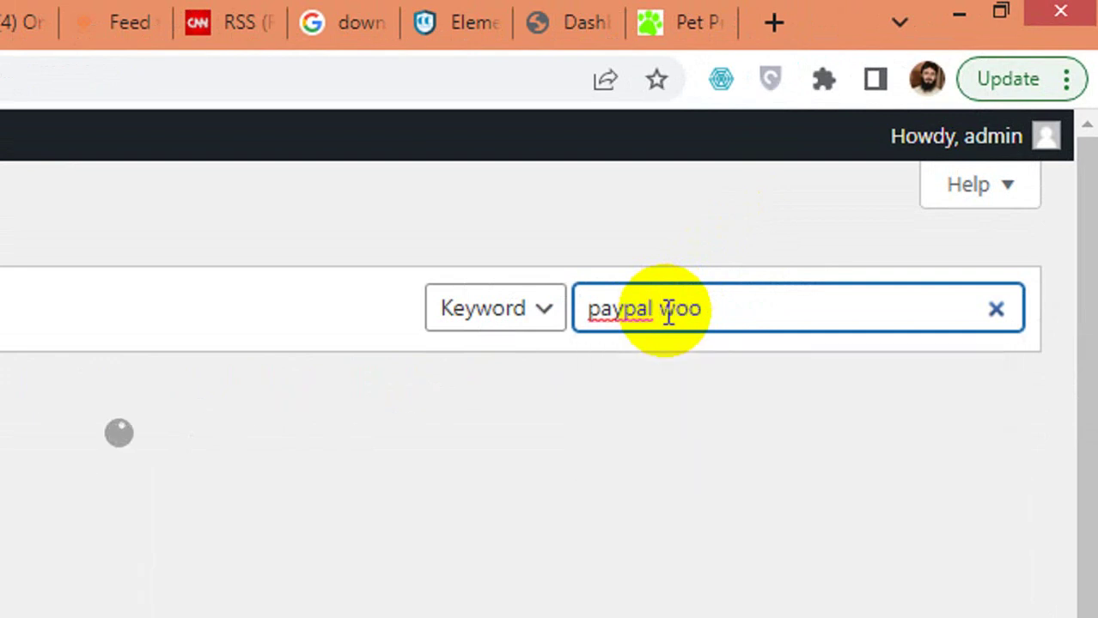
pyautogui.write('ommerce')
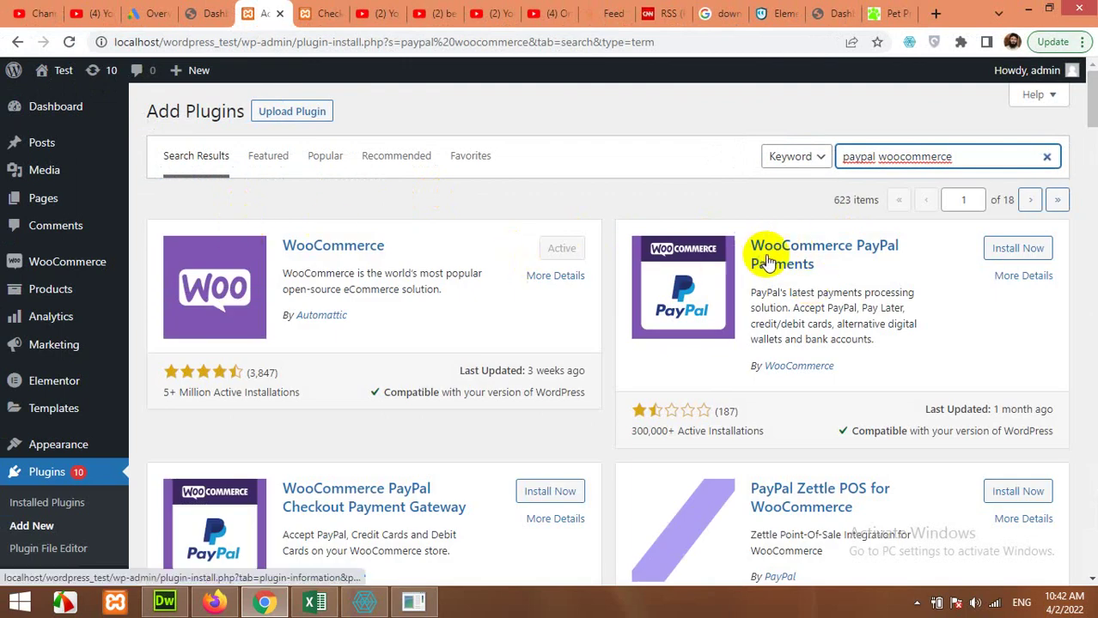
# Install the WooCommerce PayPal Payments and WooCommerce PayPal Checkout Payment Gateway plugins
pyautogui.click(1009, 251)
pyautogui.scroll(-1, 460, 399)
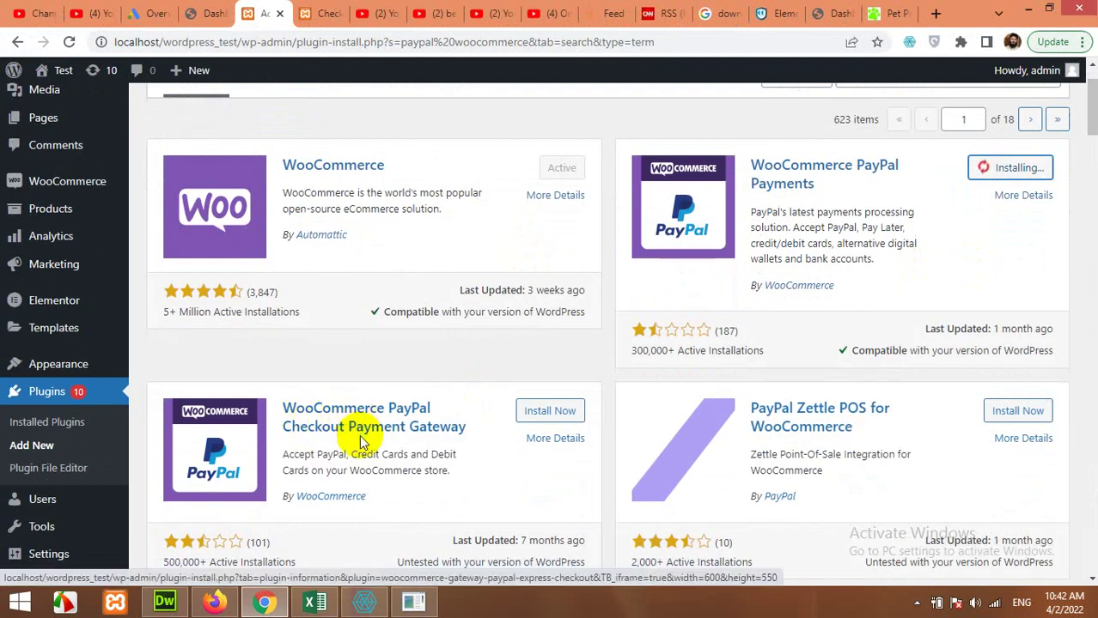
pyautogui.click(539, 413)
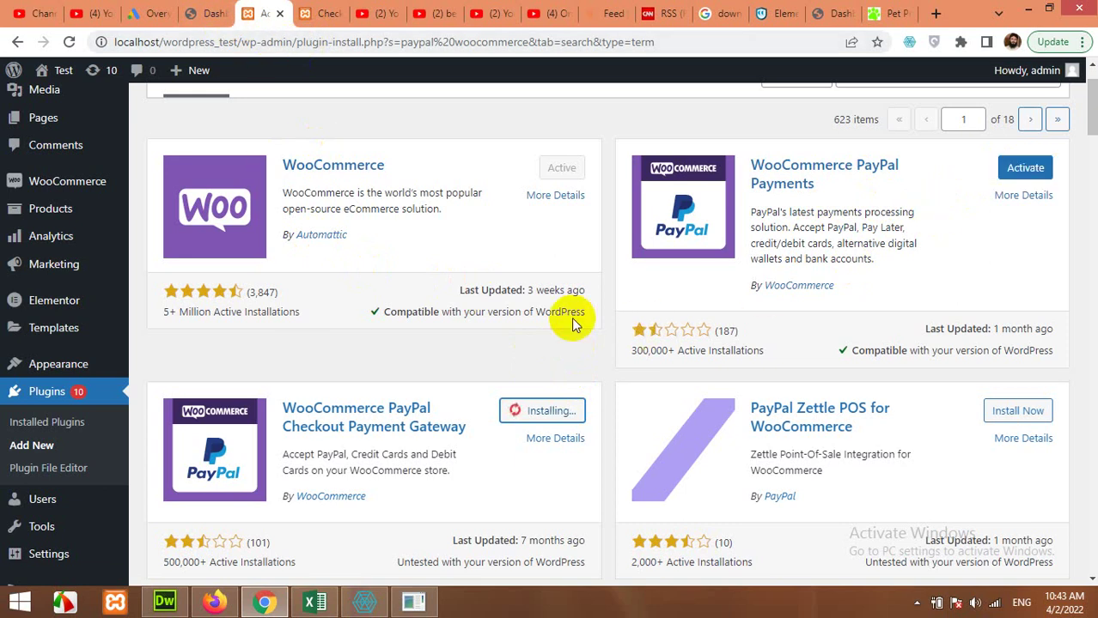
# Activate both newly installed WooCommerce PayPal plugins, PayPal Payments in a separate browser tab, and check the installed plugins list
pyautogui.rightClick(1015, 171)
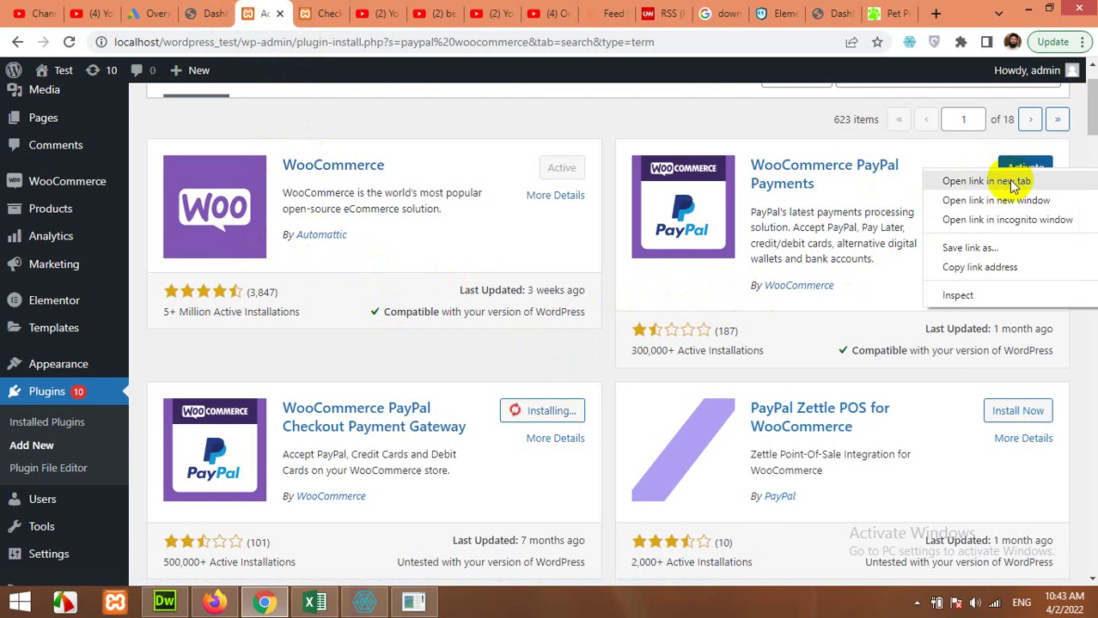
pyautogui.click(1009, 180)
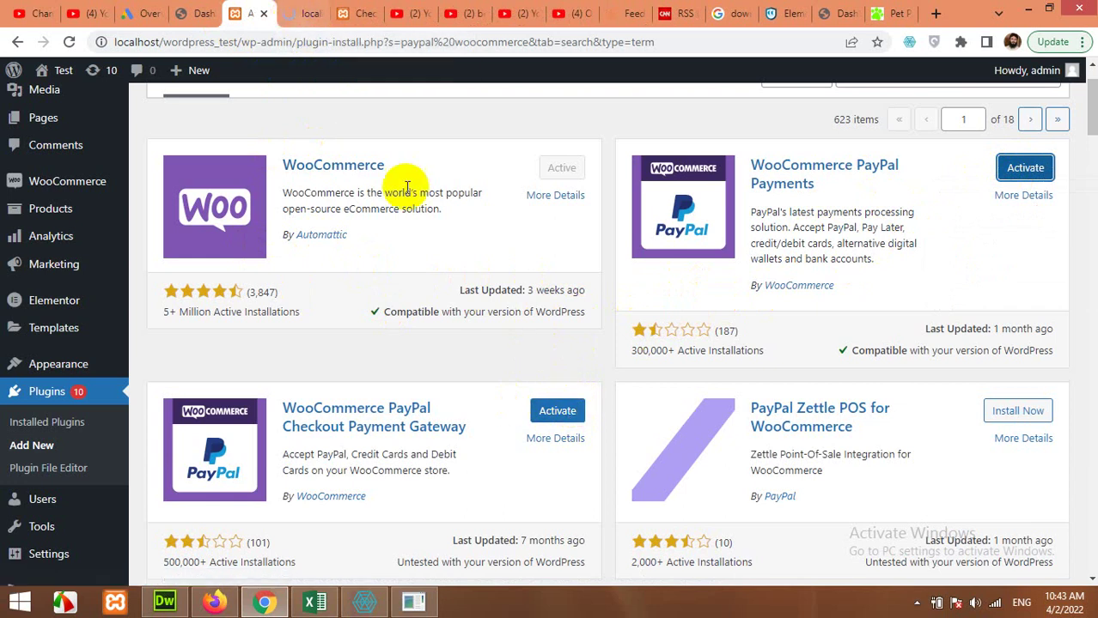
pyautogui.click(554, 412)
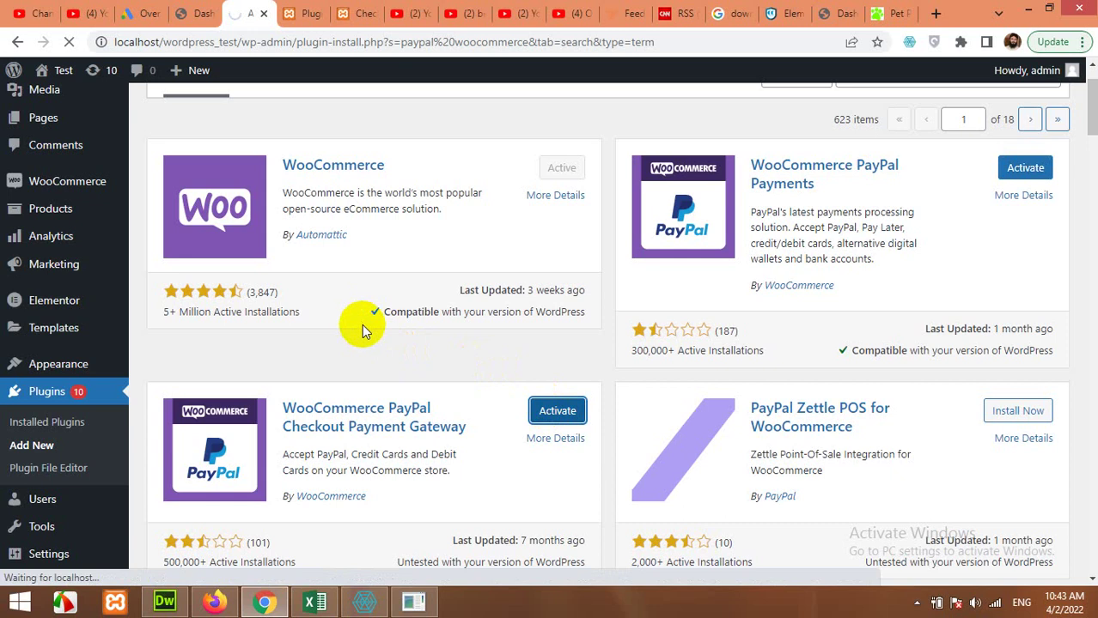
pyautogui.scroll(-15, 362, 327)
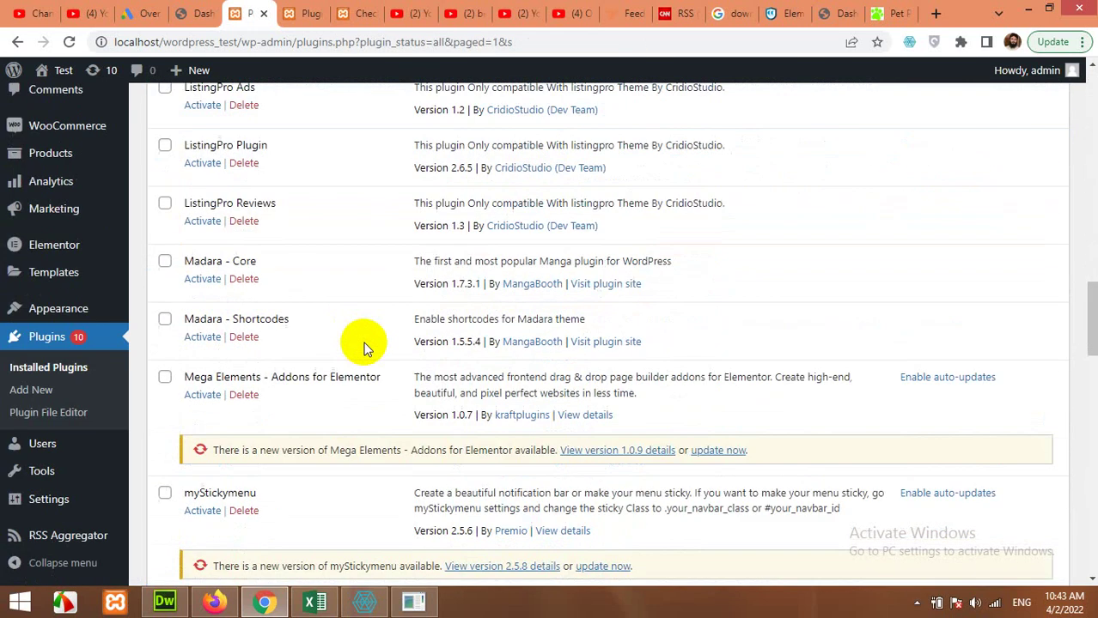
pyautogui.scroll(2, 363, 348)
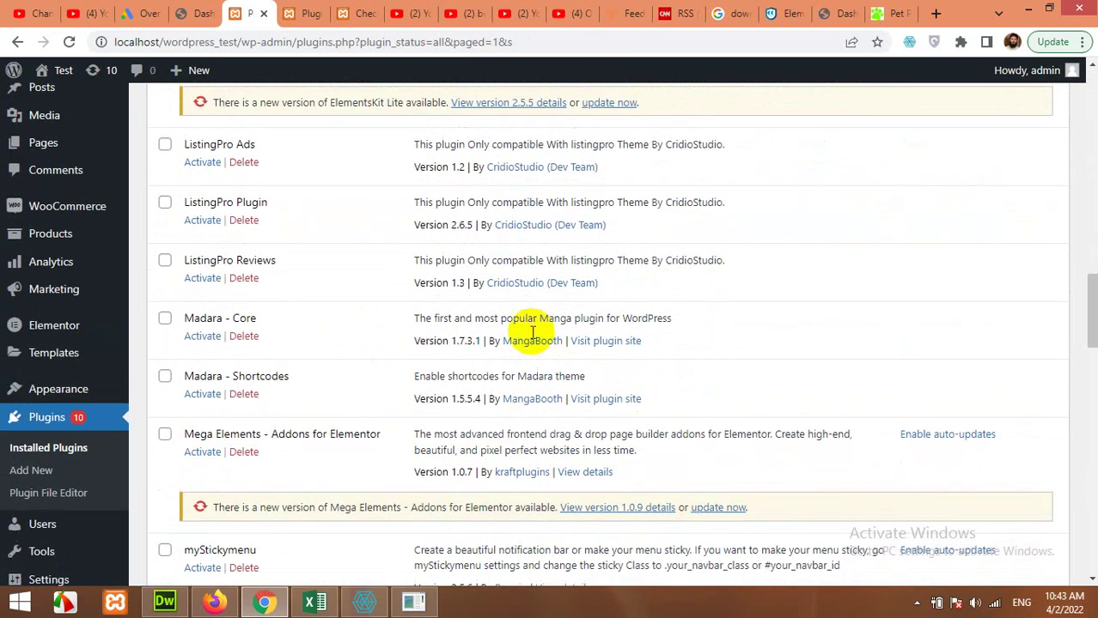
pyautogui.moveTo(1091, 283); pyautogui.dragTo(1086, 427)
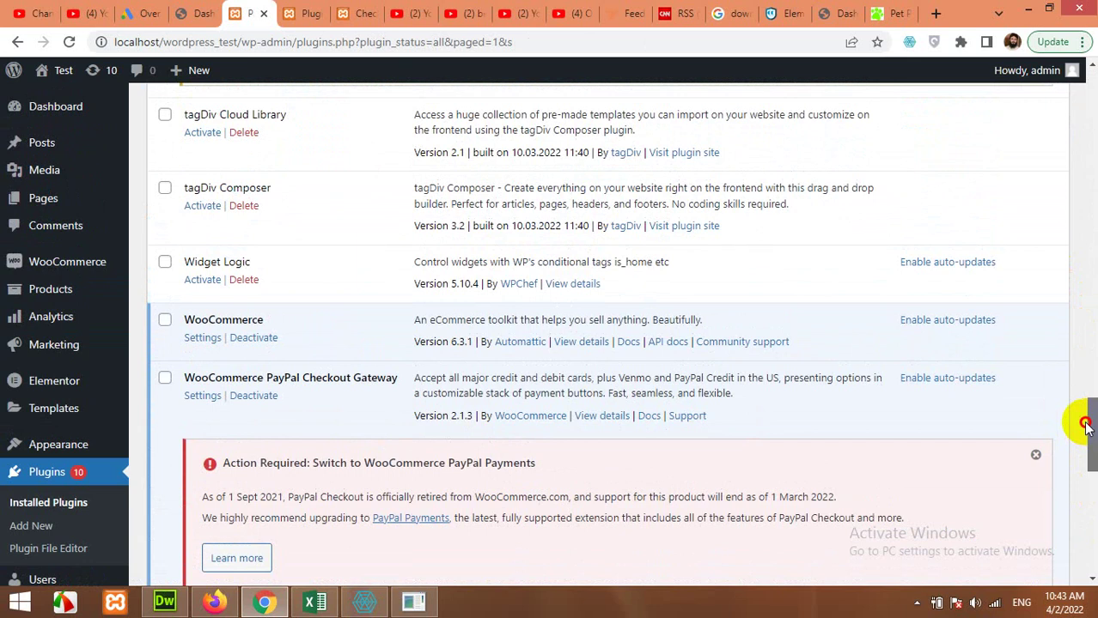
pyautogui.moveTo(1087, 427); pyautogui.dragTo(976, 241)
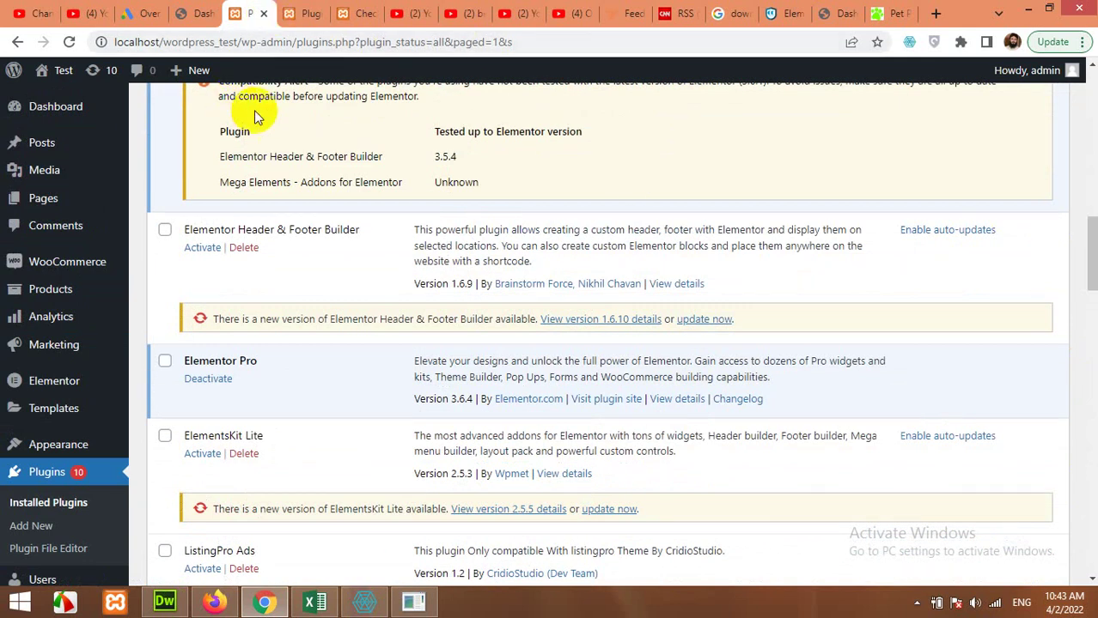
# Disable the PayPal Checkout method in the WooCommerce payment settings
pyautogui.moveTo(69, 266)
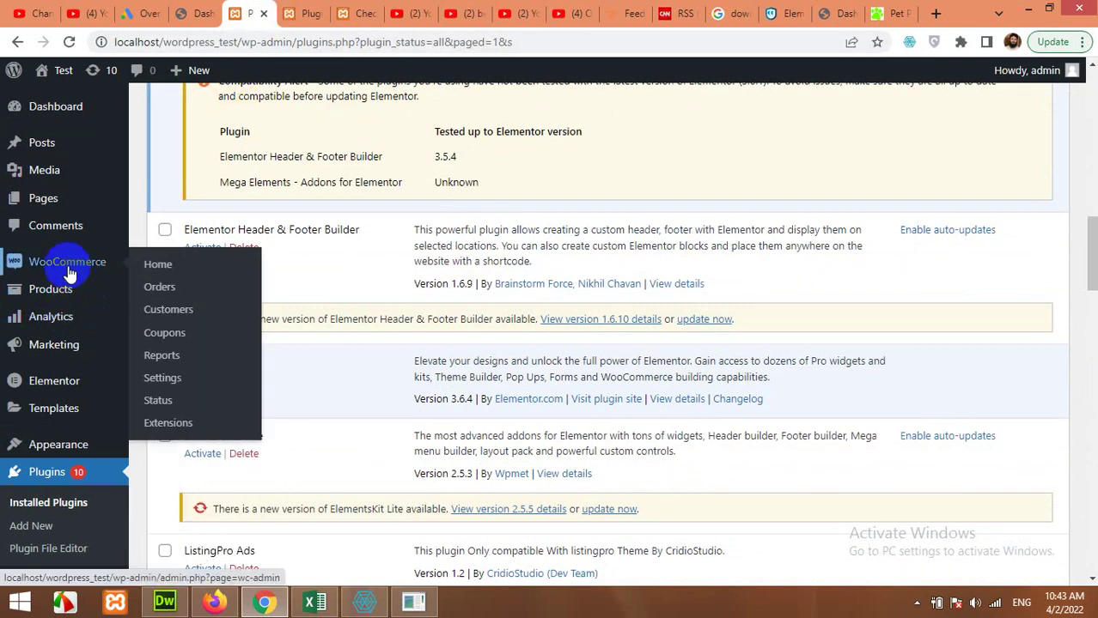
pyautogui.click(168, 389)
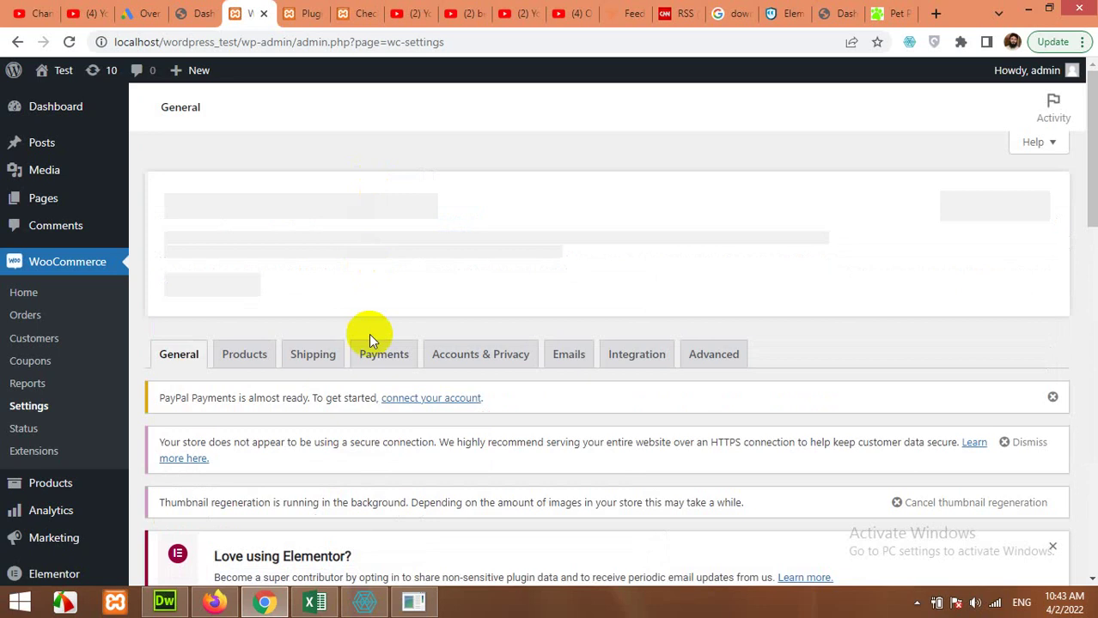
pyautogui.click(381, 361)
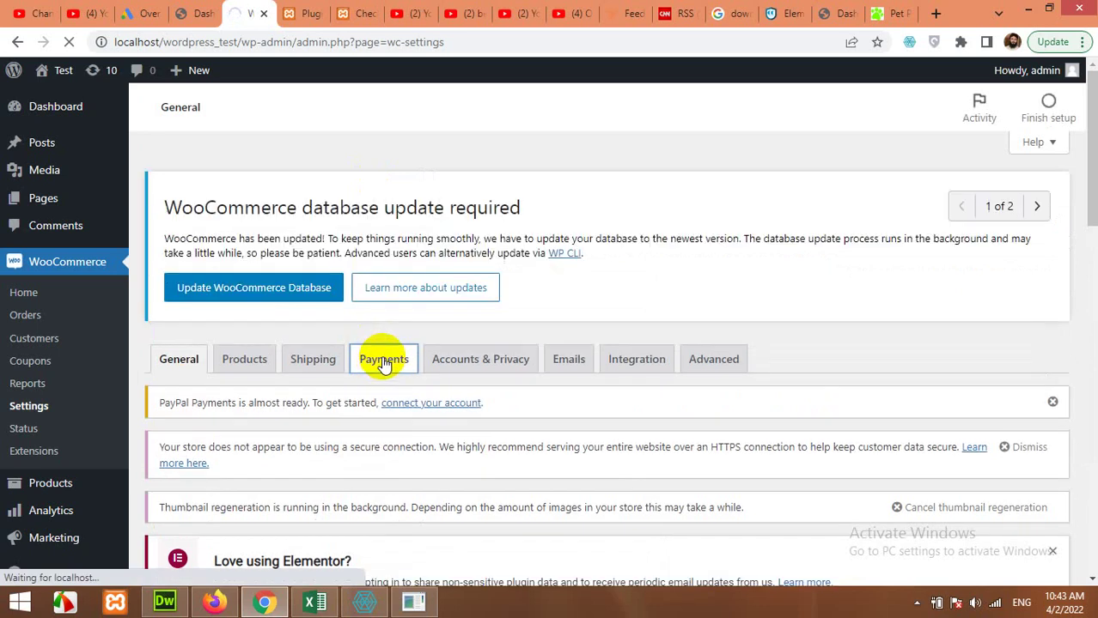
pyautogui.scroll(-10, 386, 363)
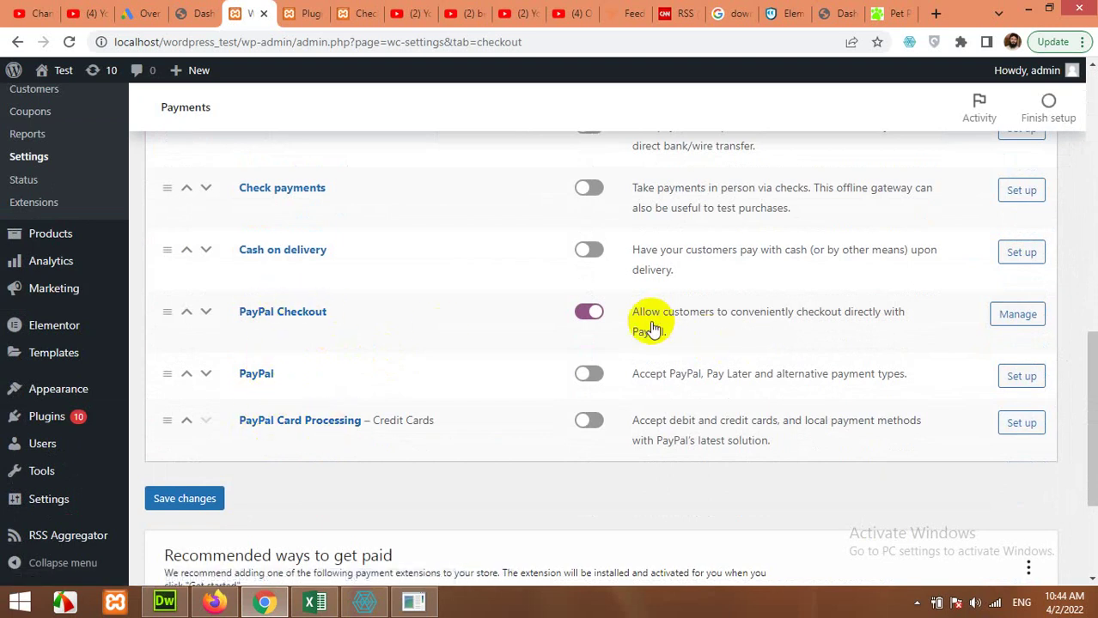
pyautogui.click(587, 318)
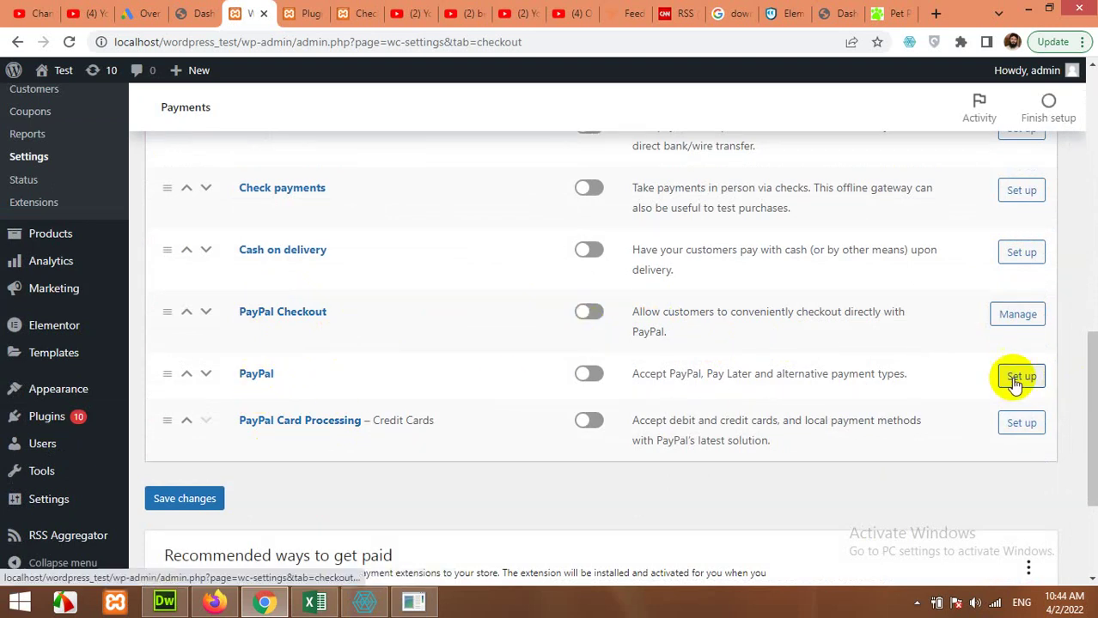
# Switch on the PayPal payment method and launch the PayPal activation sign-up from its setup page
pyautogui.click(589, 378)
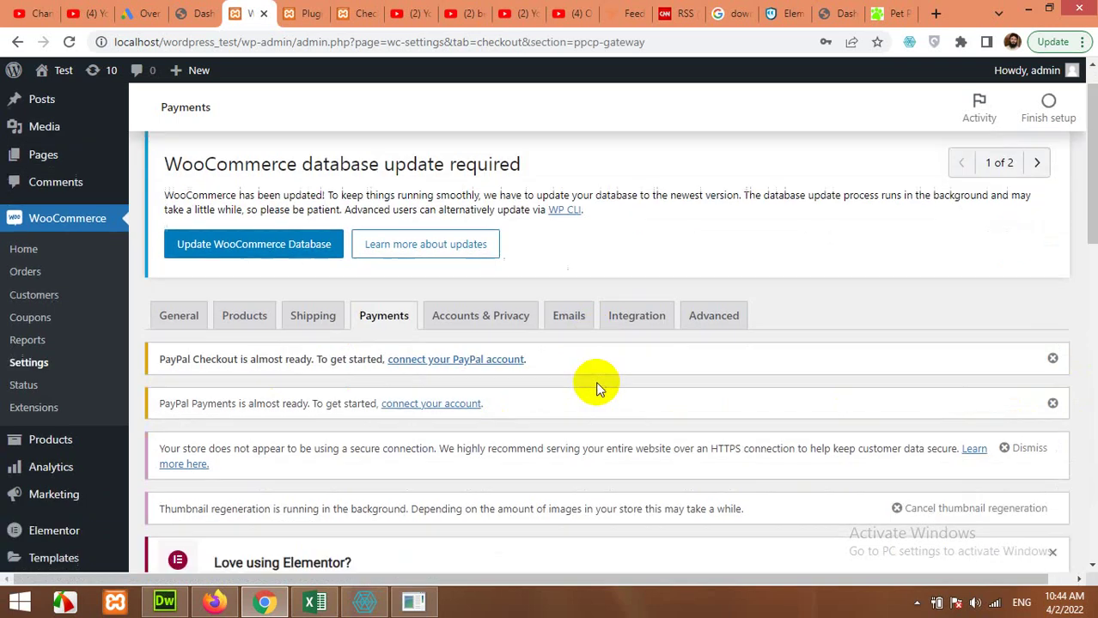
pyautogui.scroll(-4, 592, 388)
pyautogui.scroll(-3, 592, 392)
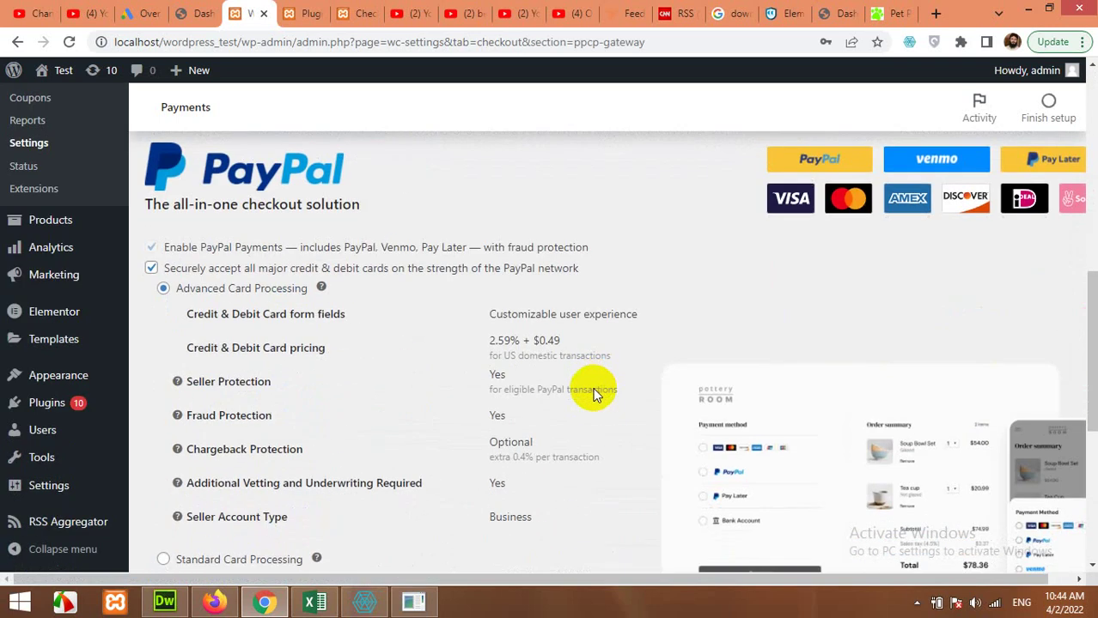
pyautogui.scroll(-5, 548, 376)
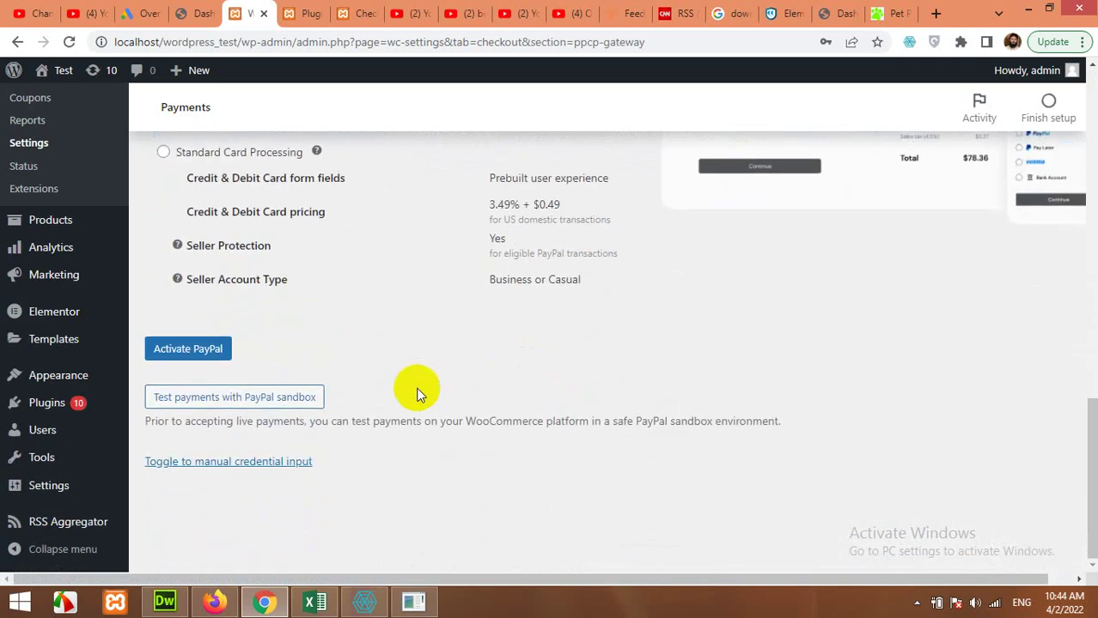
pyautogui.click(188, 352)
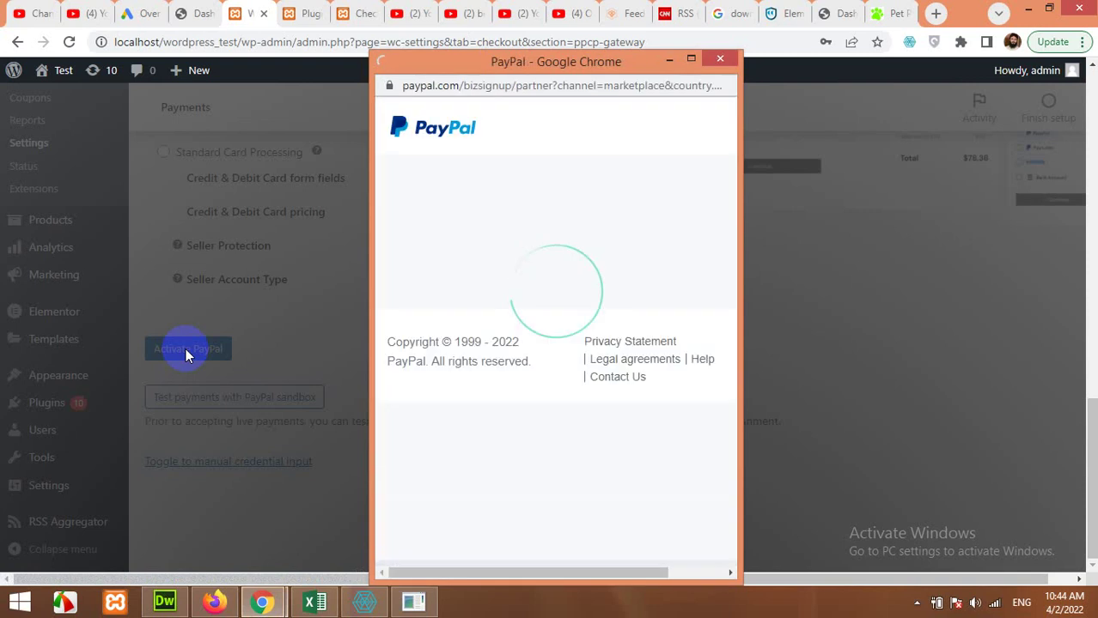
# Close the live PayPal sign-up window and start testing payments with PayPal sandbox, reaching its account setup form
pyautogui.click(715, 62)
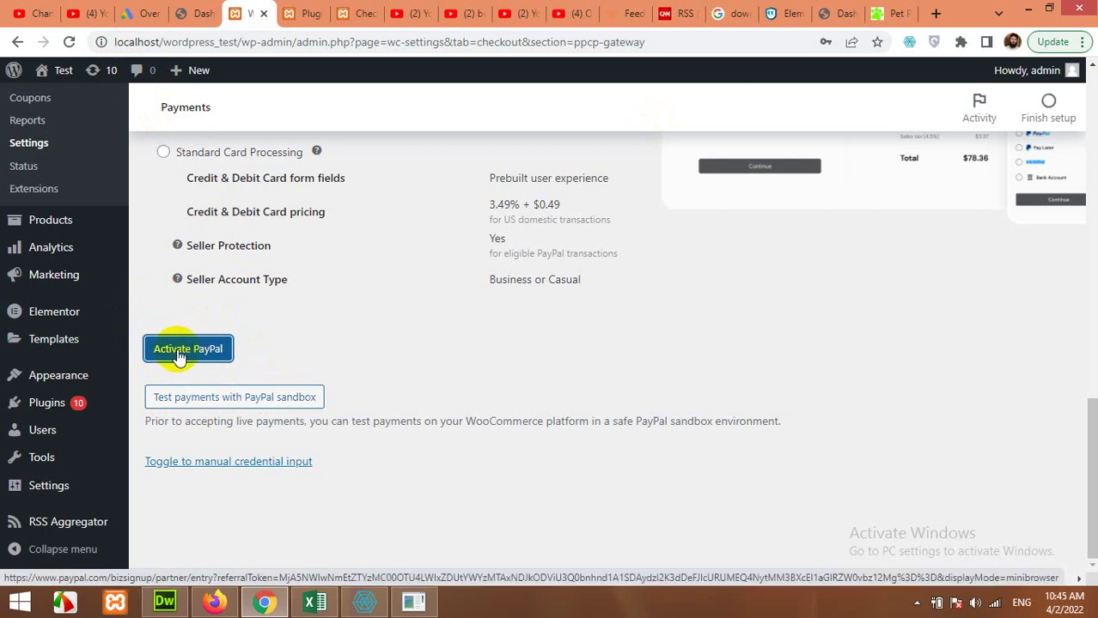
pyautogui.click(215, 398)
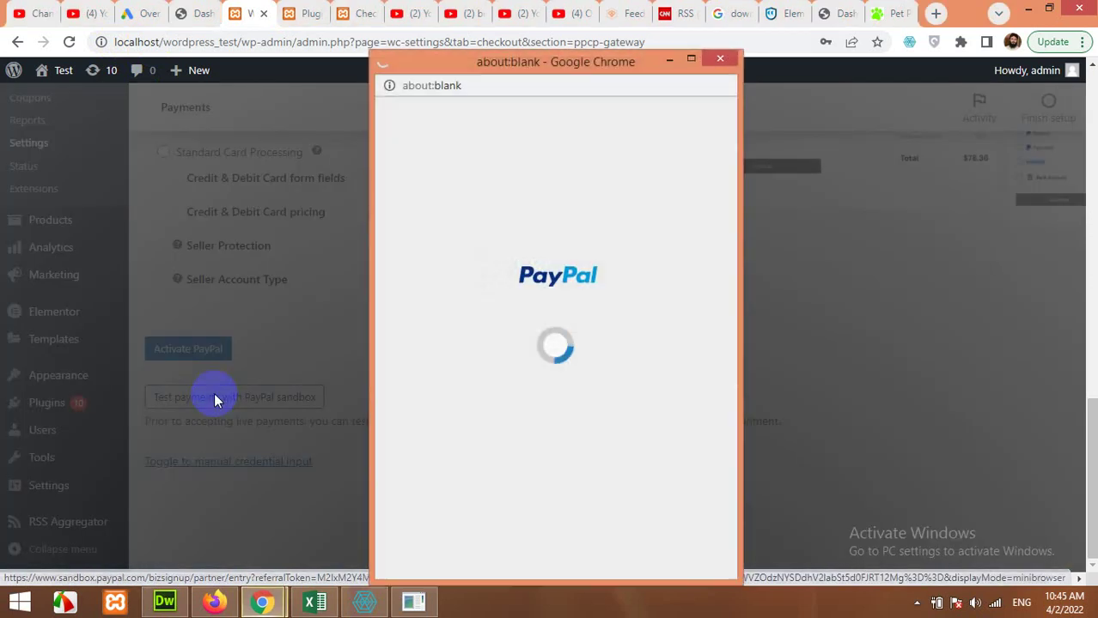
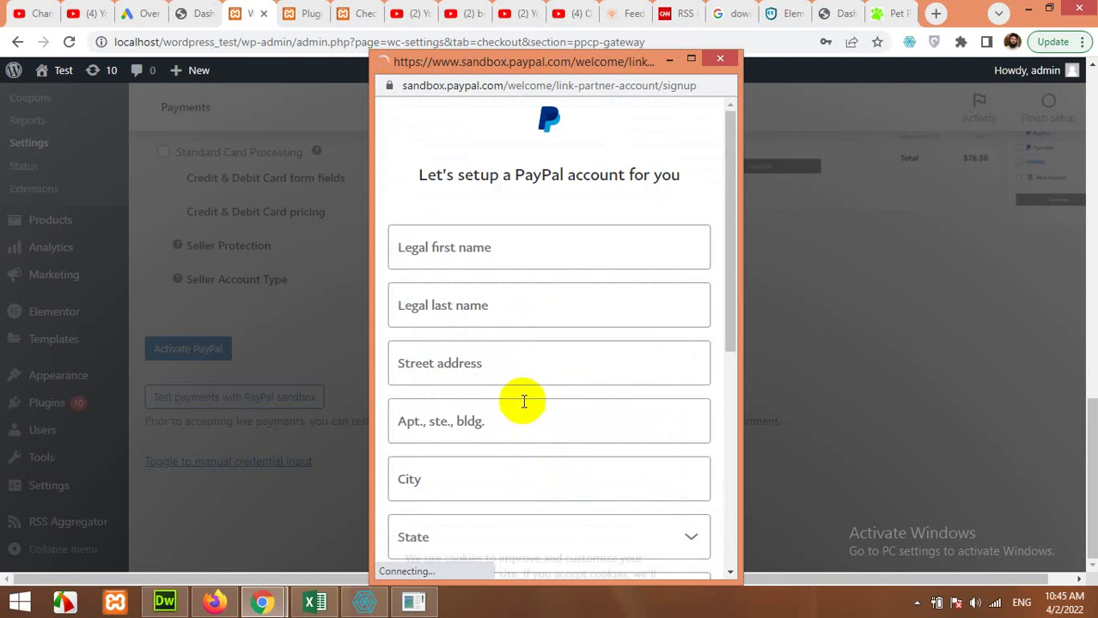
pyautogui.scroll(-5, 522, 387)
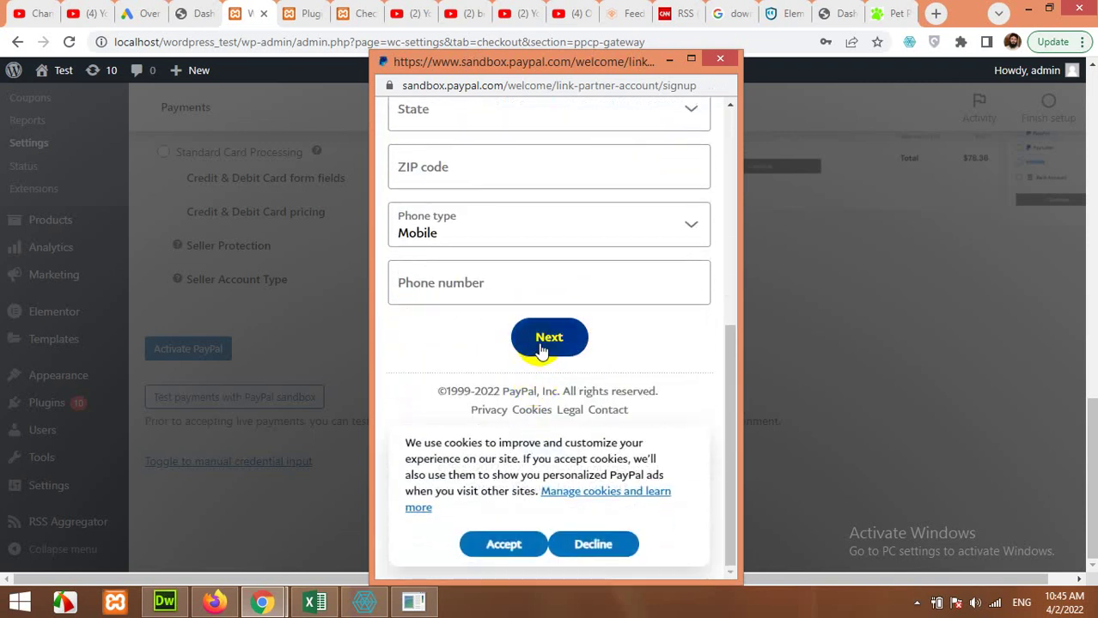
pyautogui.scroll(5, 541, 352)
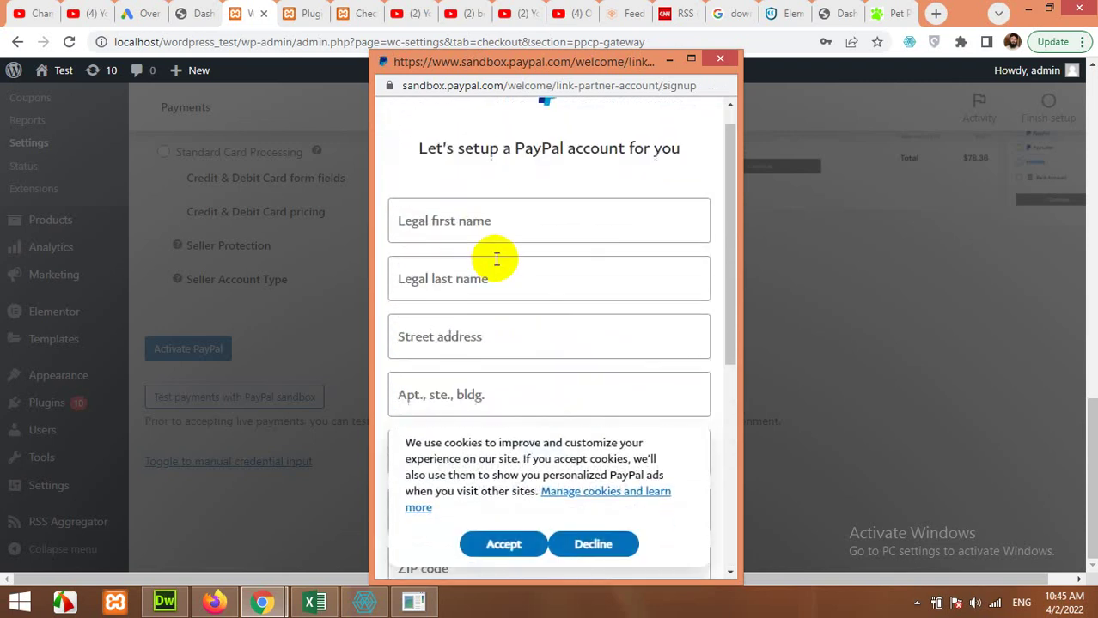
# Fill in the account holder's legal name, city, phone number and street address in the sandbox account form
pyautogui.click(482, 218)
pyautogui.click(454, 270)
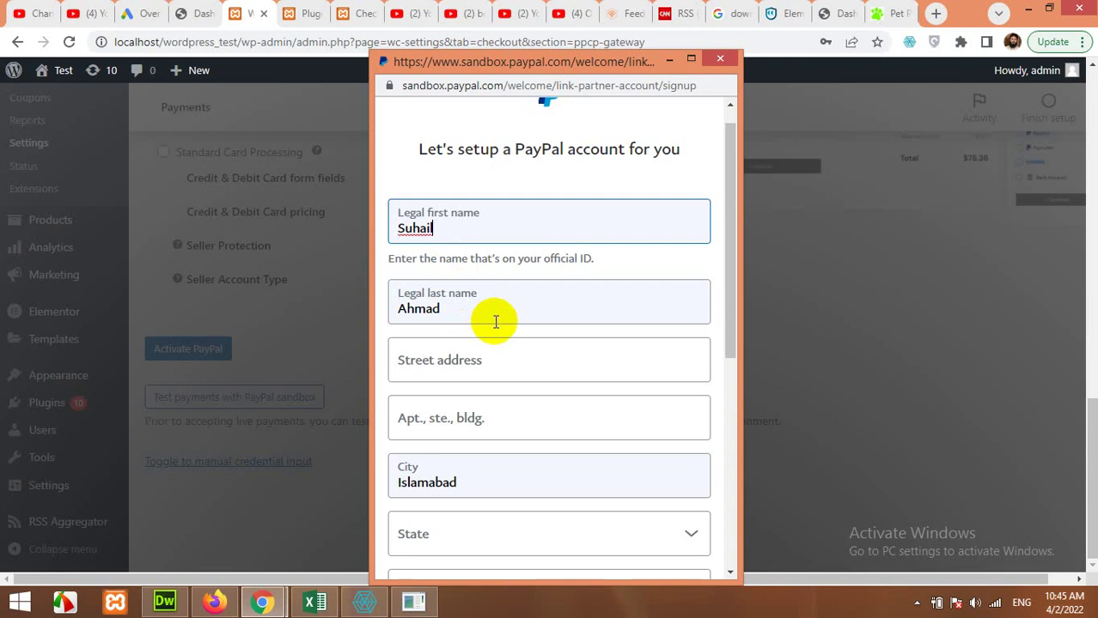
pyautogui.scroll(-2, 477, 208)
pyautogui.click(478, 208)
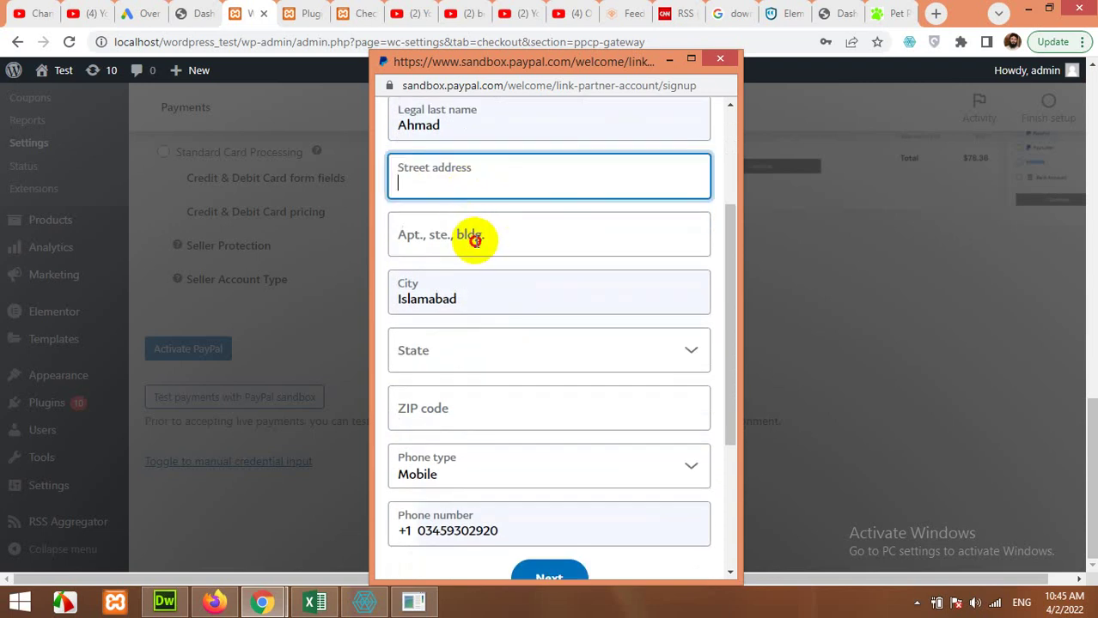
pyautogui.click(475, 242)
pyautogui.click(491, 190)
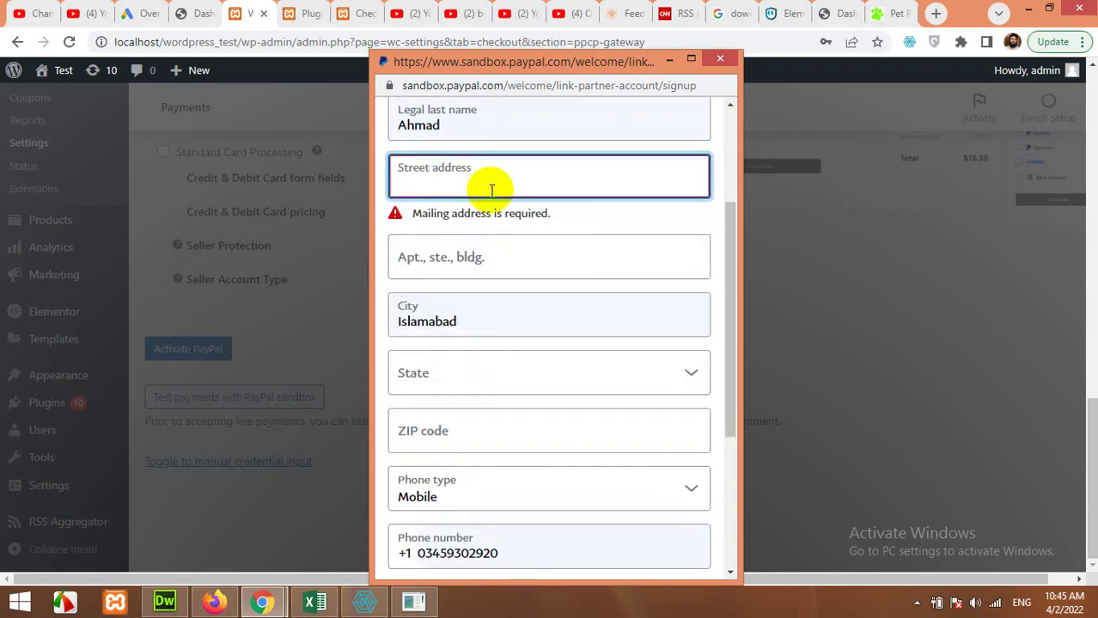
pyautogui.write('Islamaba')
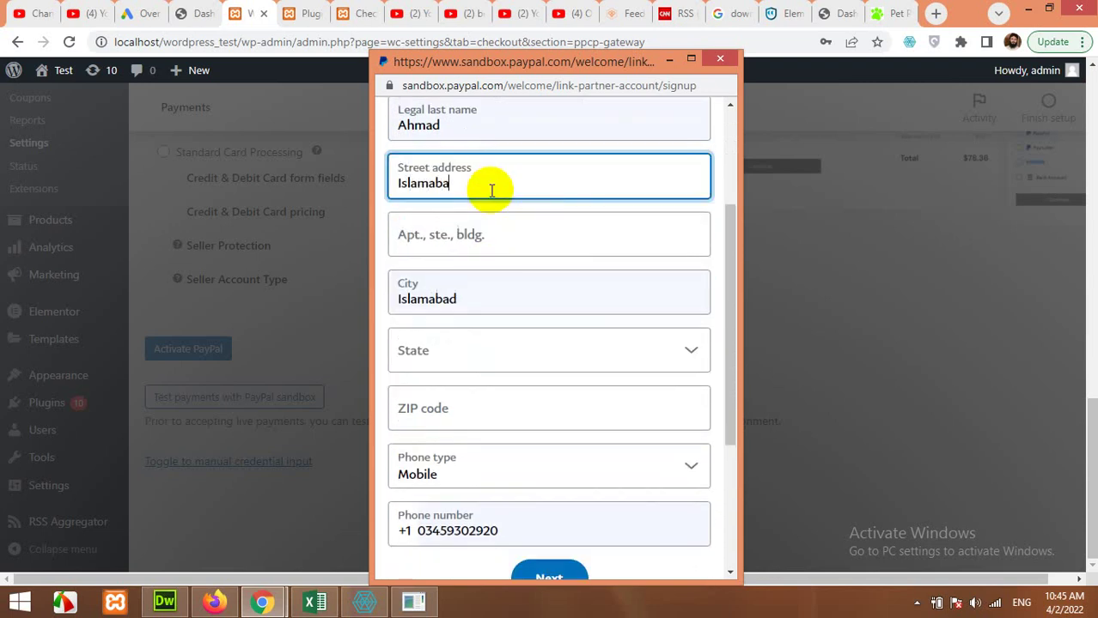
pyautogui.write('d')
# Choose Alabama as the state, enter the ZIP code, and continue to the profile setup
pyautogui.scroll(-2, 515, 292)
pyautogui.click(502, 195)
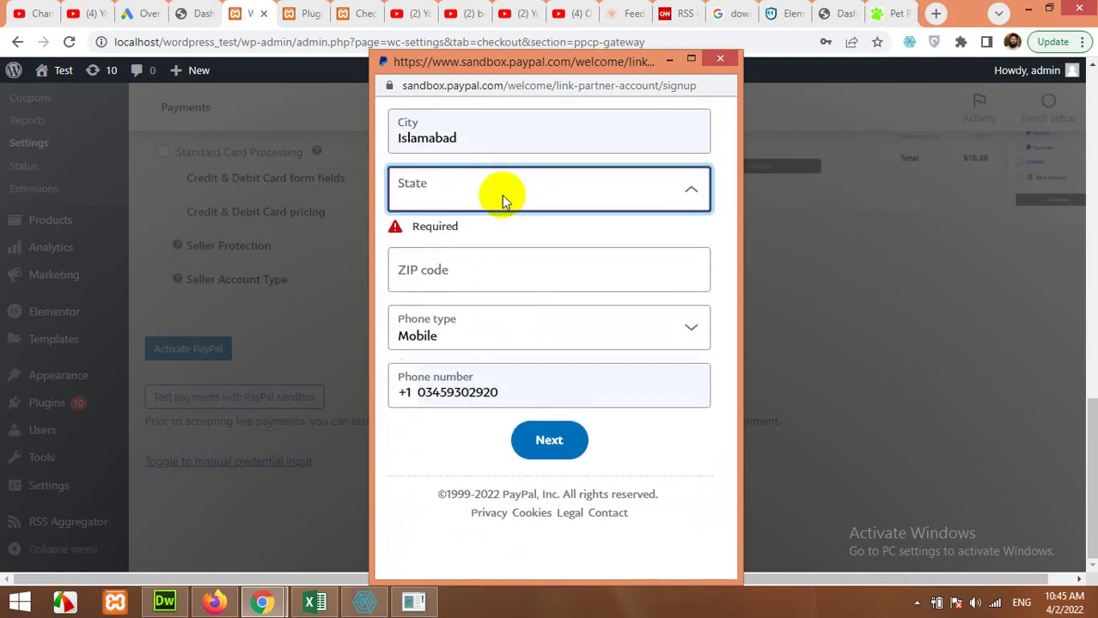
pyautogui.click(479, 225)
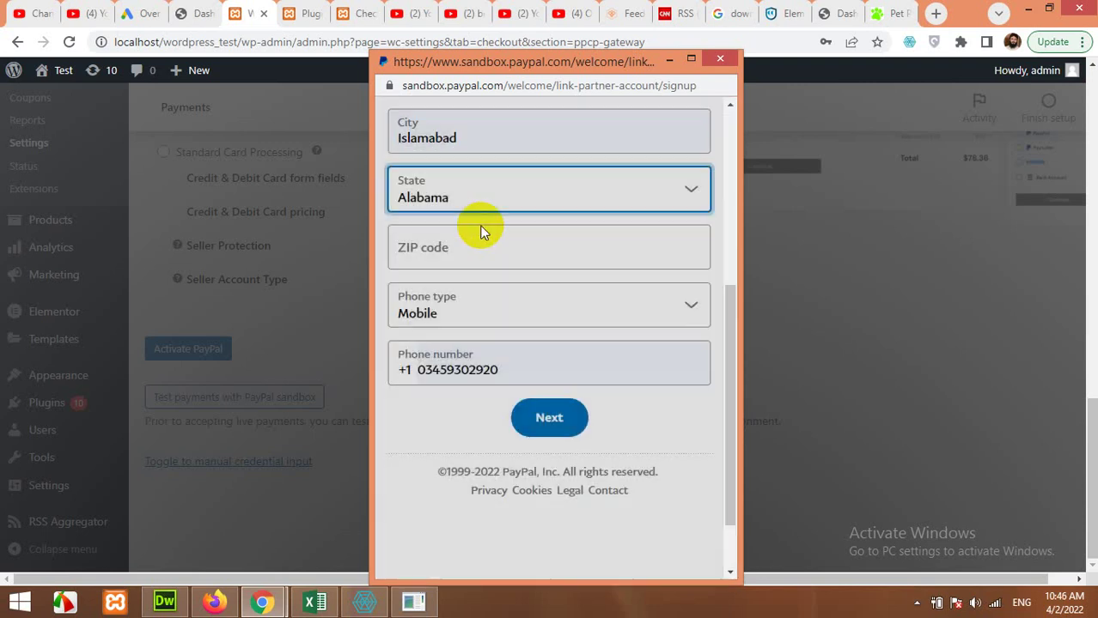
pyautogui.click(472, 264)
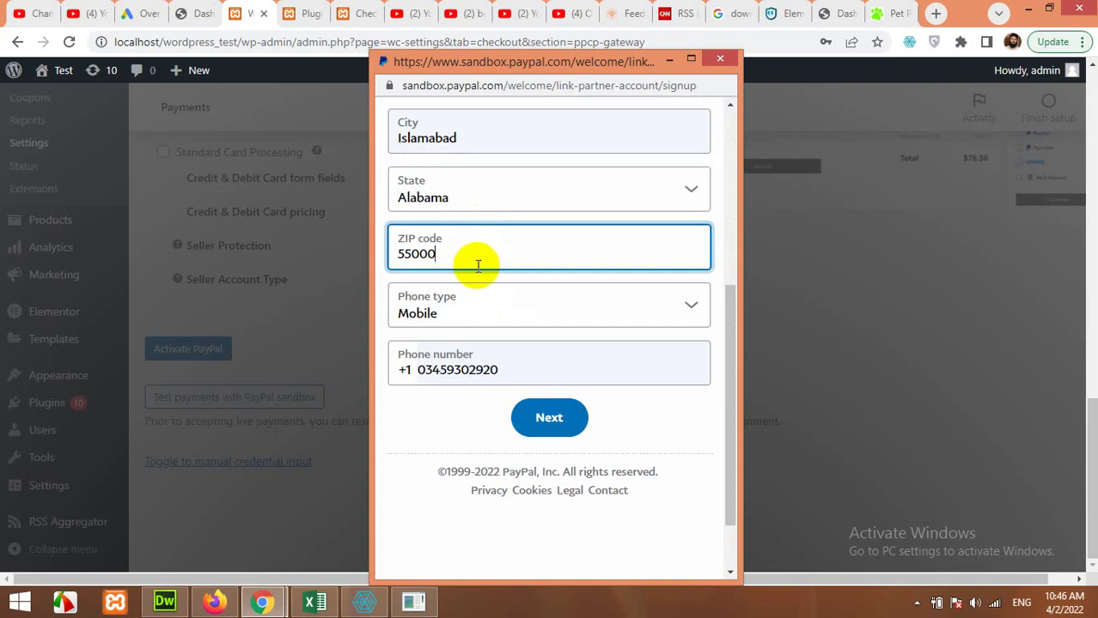
pyautogui.moveTo(411, 255); pyautogui.dragTo(384, 262)
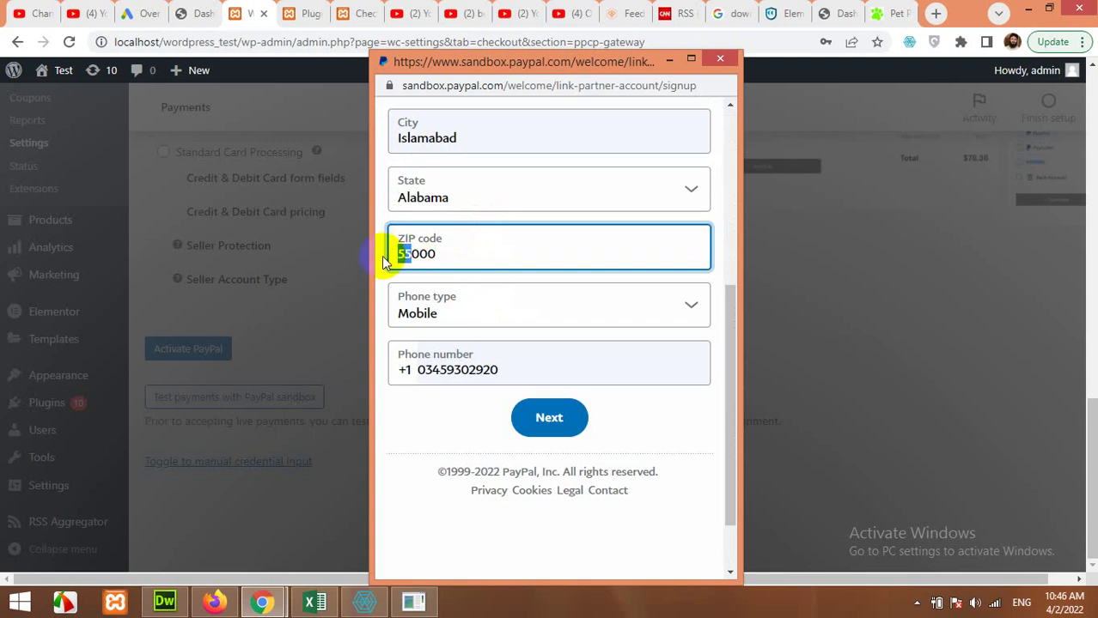
pyautogui.click(550, 418)
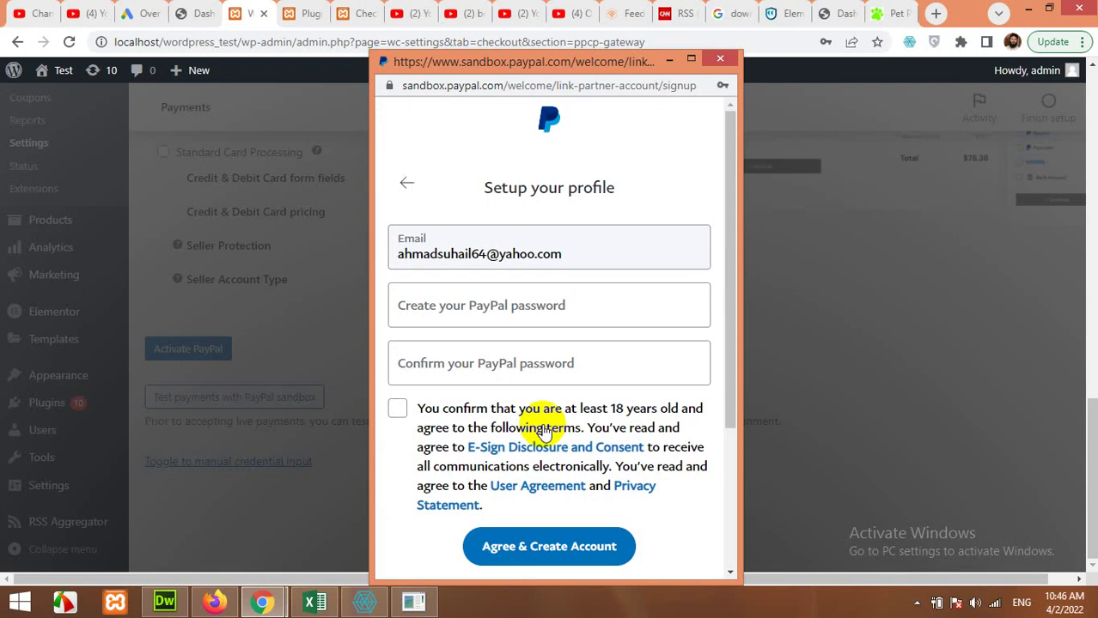
# Enter and confirm the PayPal account password, agree to the terms, and create the sandbox account
pyautogui.click(470, 312)
pyautogui.write('***')
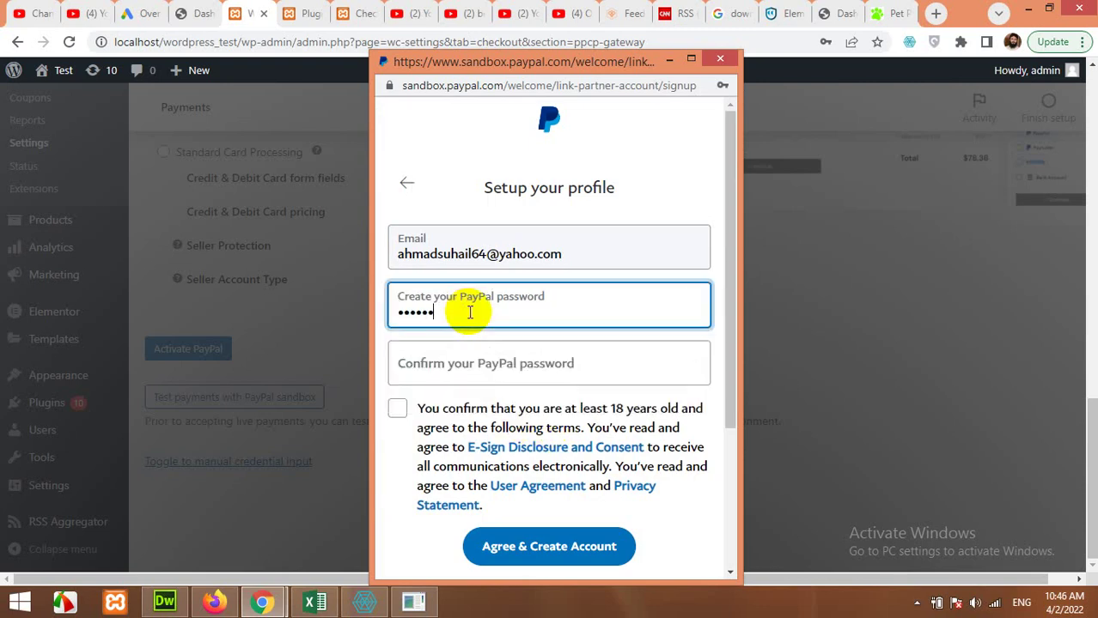
pyautogui.press('Tab')
pyautogui.write('***')
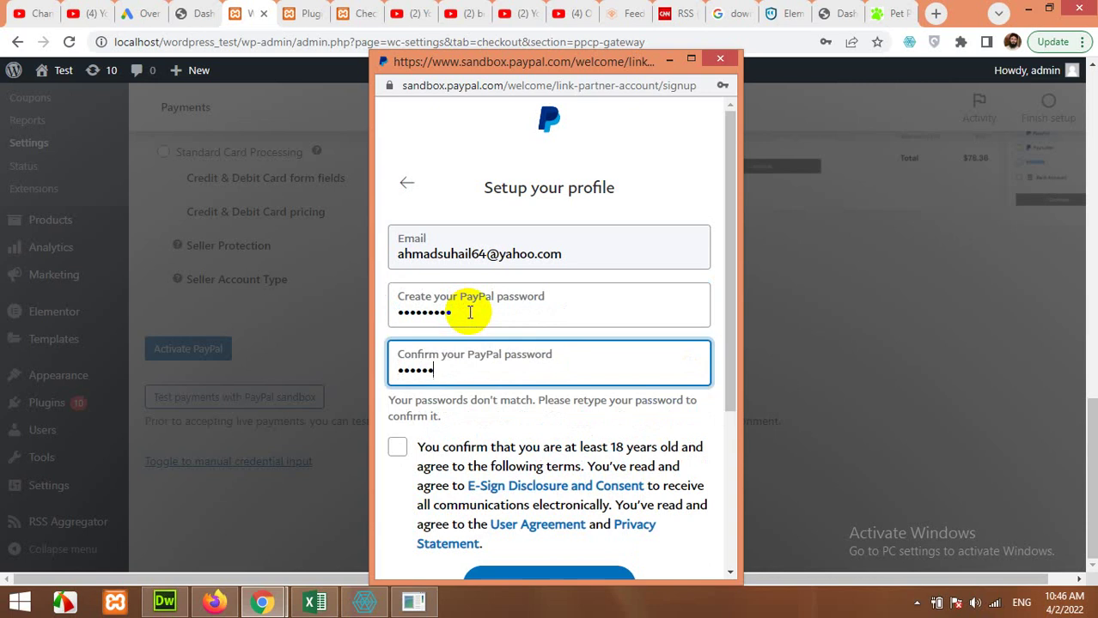
pyautogui.write('***')
pyautogui.click(396, 409)
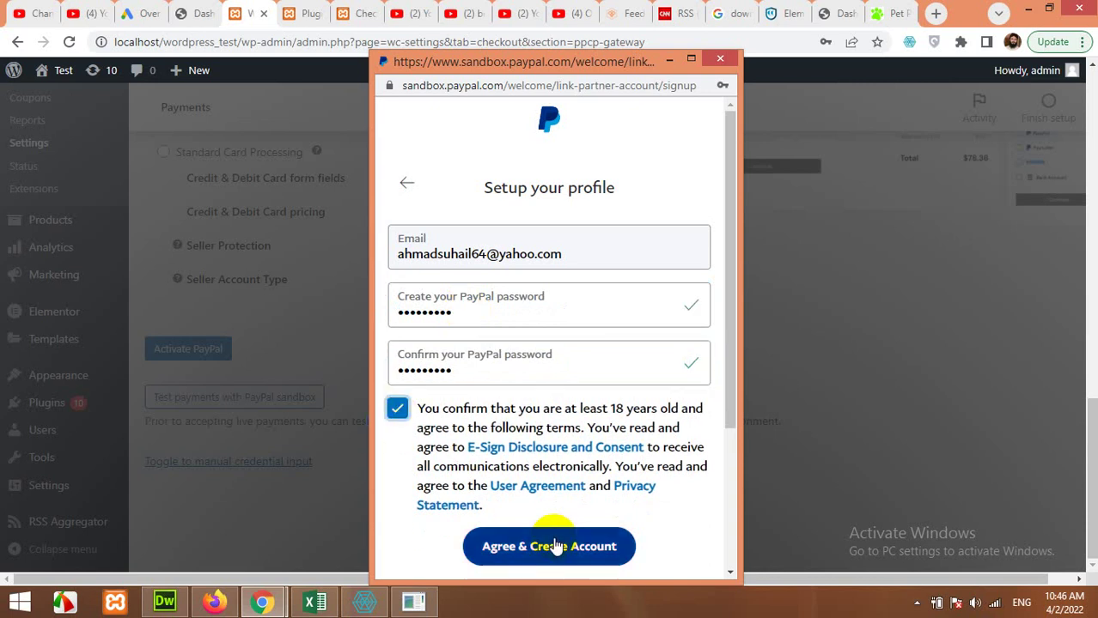
pyautogui.click(548, 543)
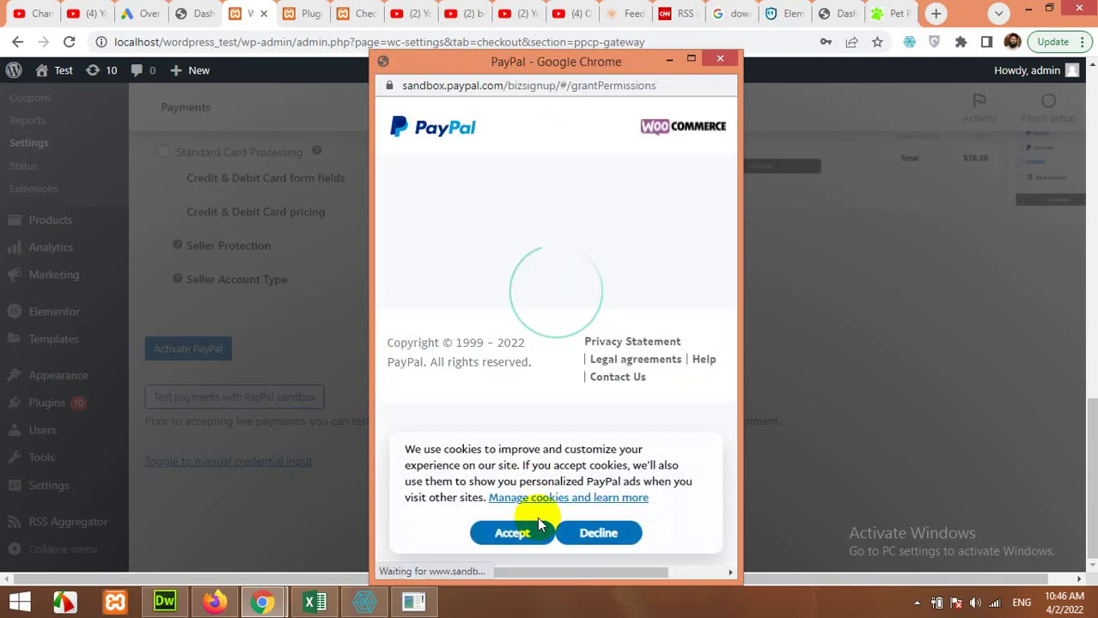
# Finish the PayPal sandbox sign-up, accept the cookies, and go back to the test facilitator's store
pyautogui.click(566, 352)
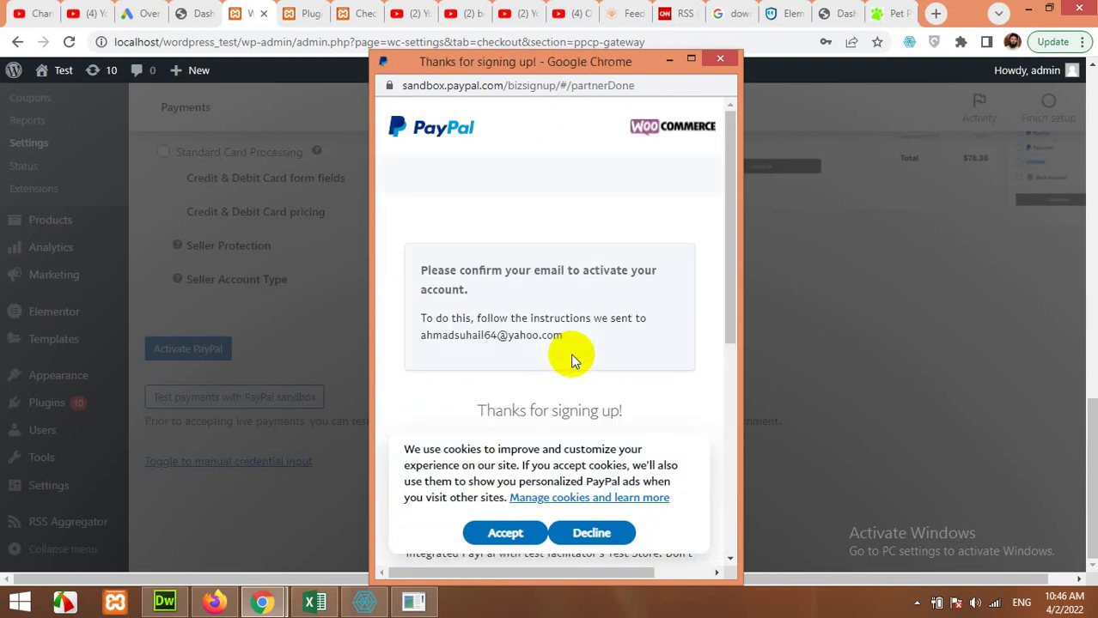
pyautogui.click(503, 531)
pyautogui.scroll(-1, 539, 453)
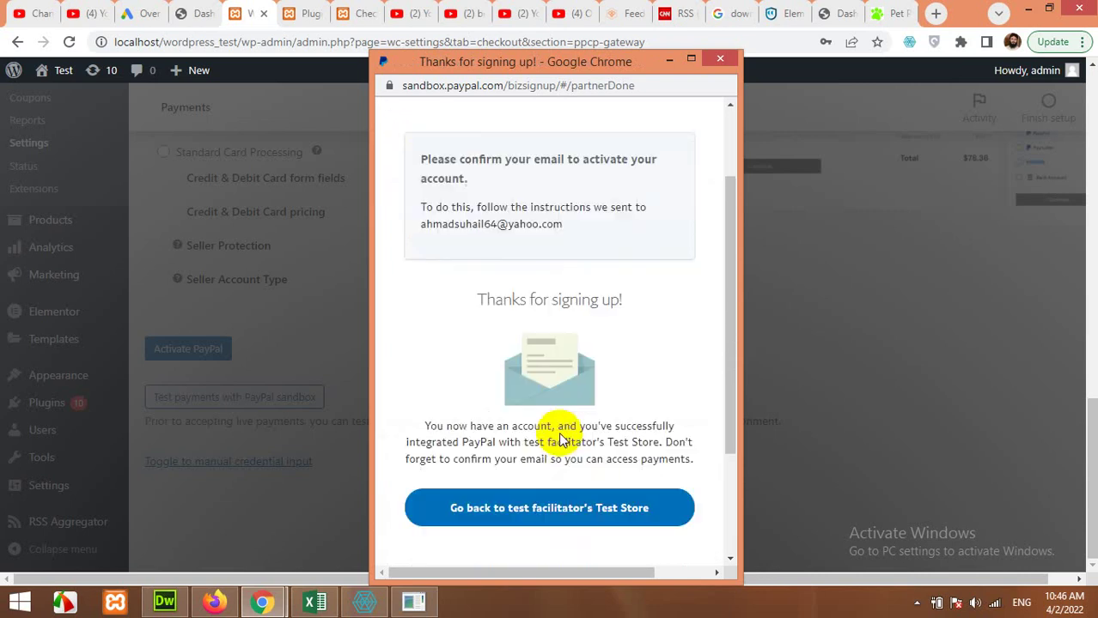
pyautogui.scroll(-2, 560, 439)
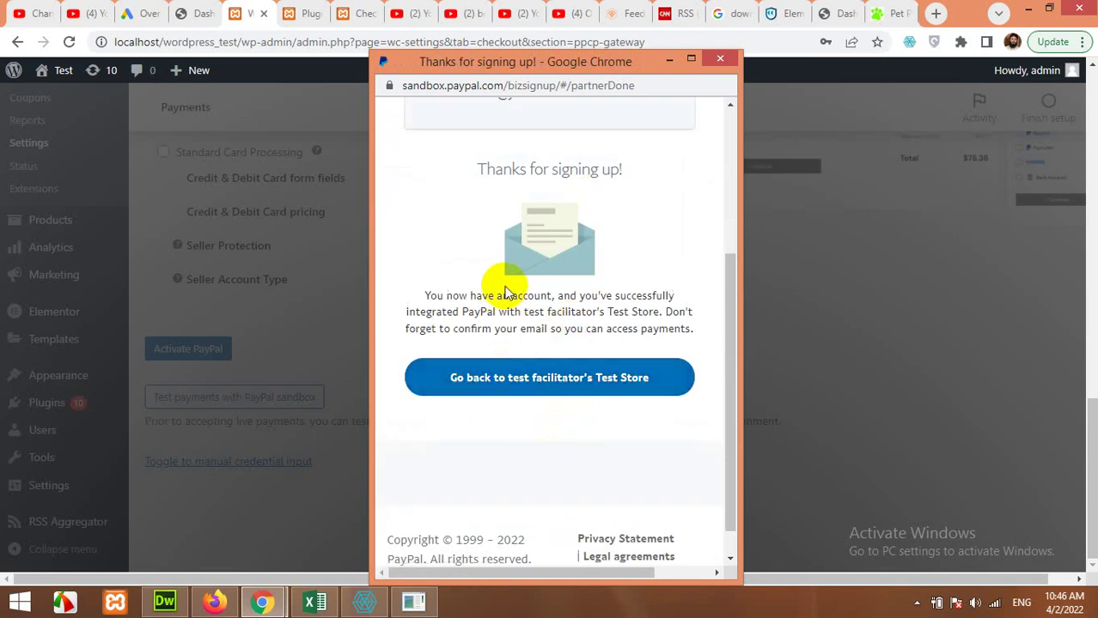
pyautogui.click(532, 385)
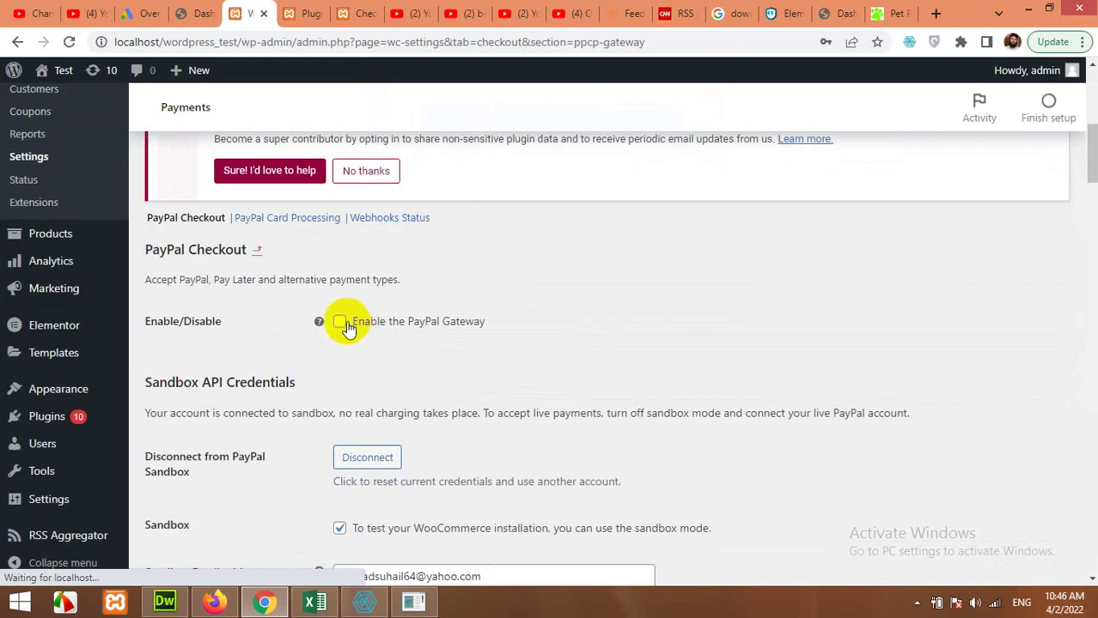
# Enable the PayPal Gateway, review the sandbox credentials and checkout button settings, and save the changes
pyautogui.scroll(-5, 342, 327)
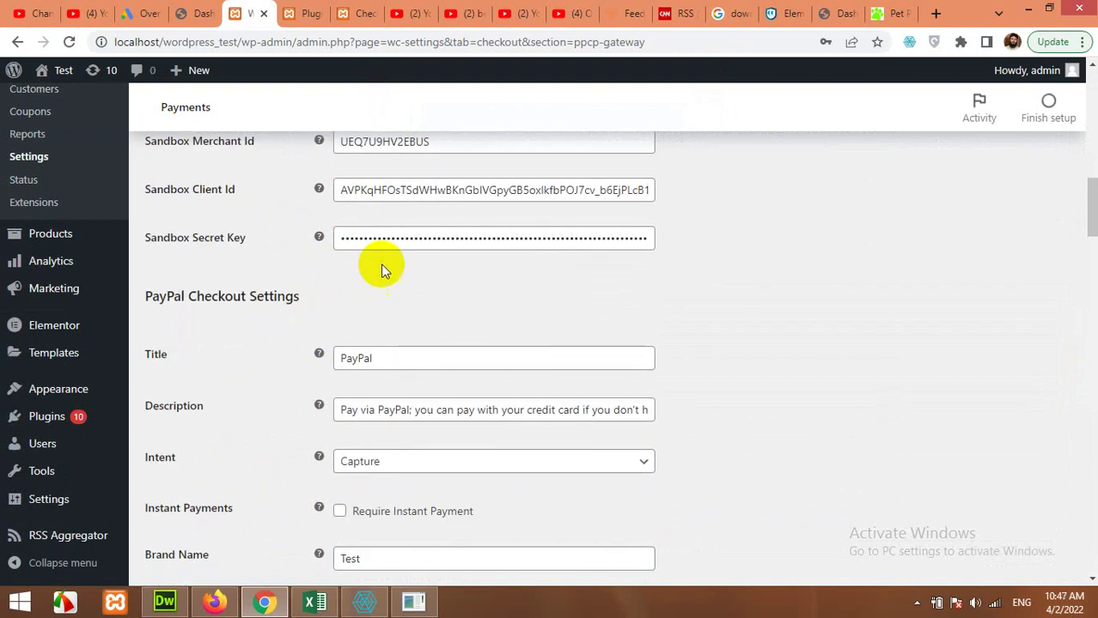
pyautogui.scroll(1, 393, 240)
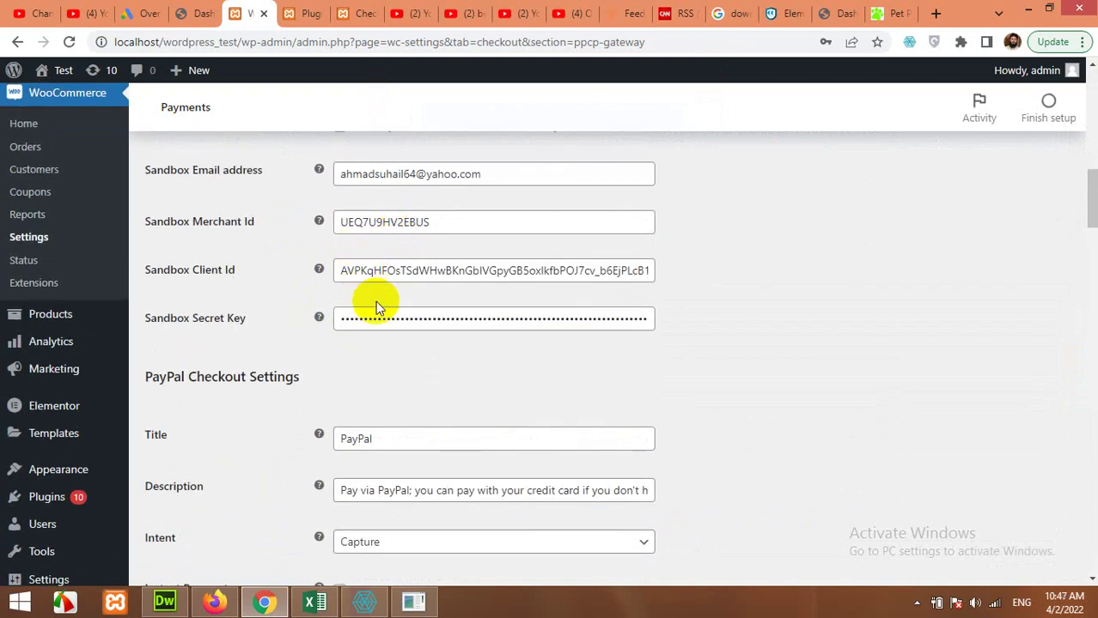
pyautogui.scroll(-6, 376, 305)
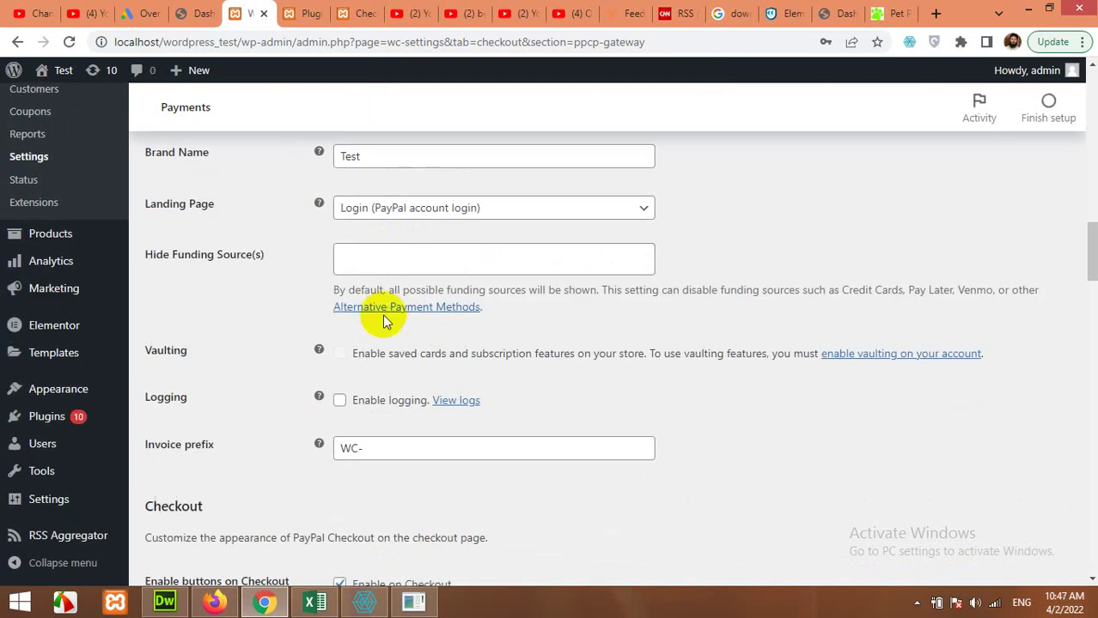
pyautogui.scroll(-12, 384, 318)
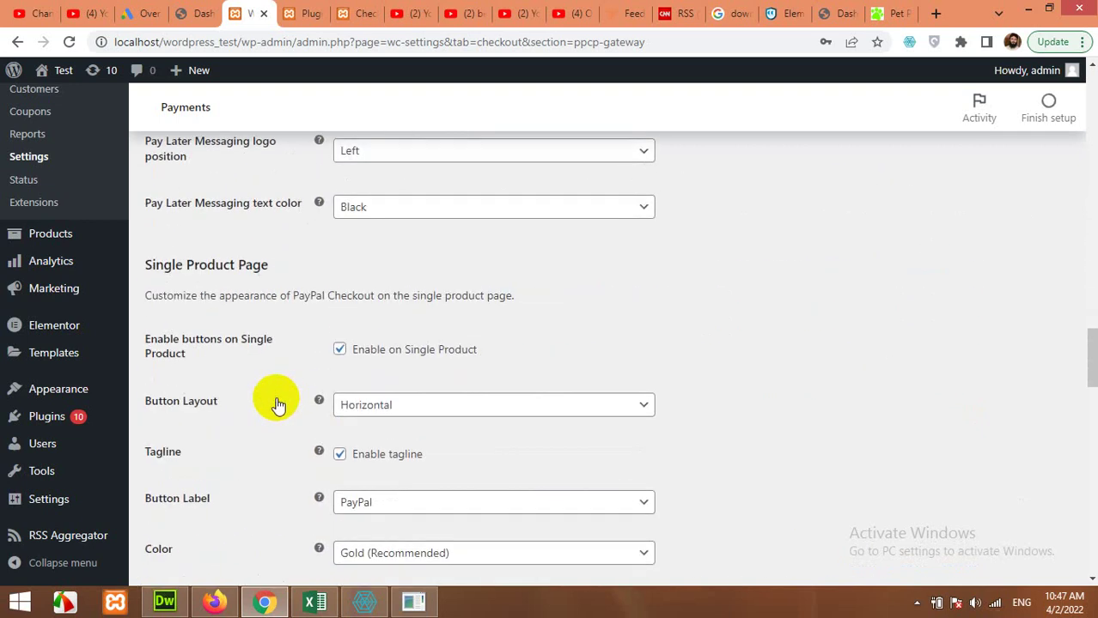
pyautogui.scroll(-15, 276, 406)
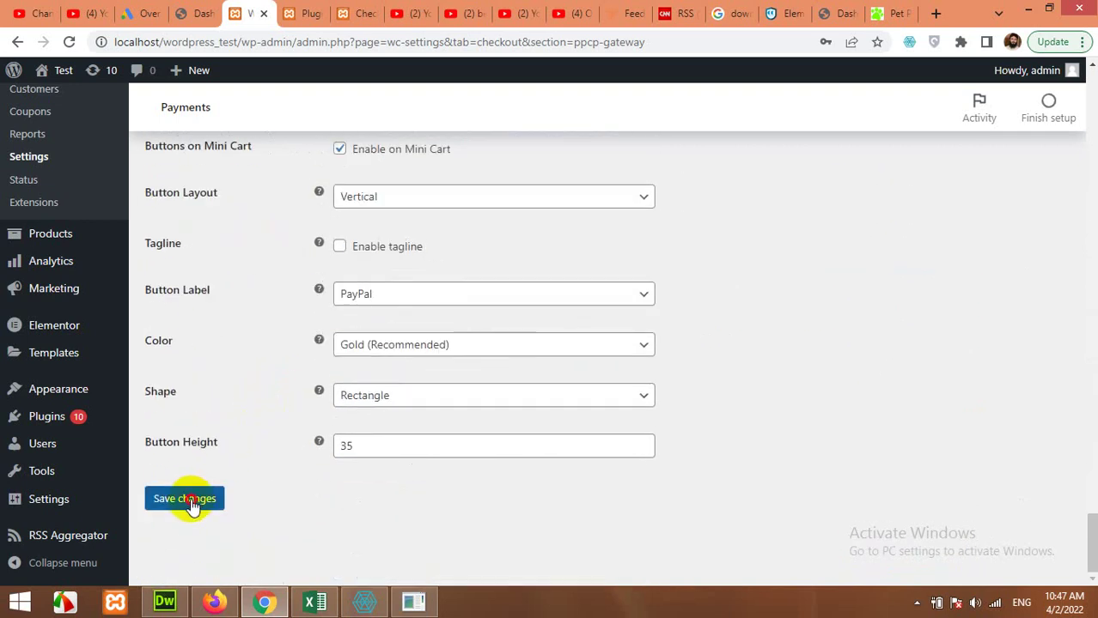
pyautogui.click(189, 500)
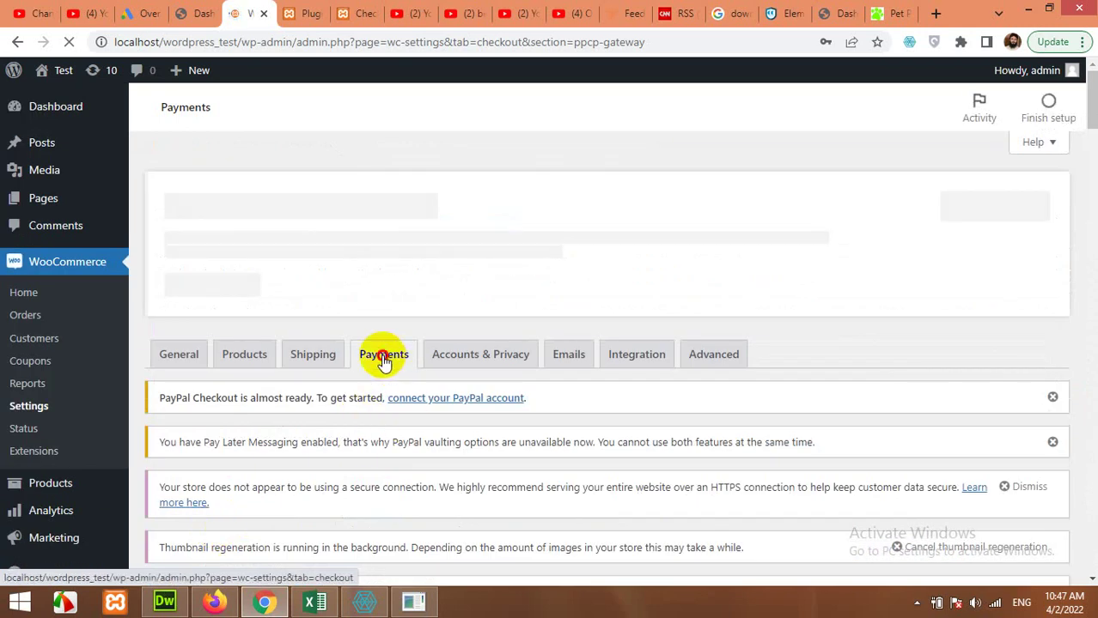
# Return to the WooCommerce payment methods list and check whether PayPal is enabled
pyautogui.click(384, 360)
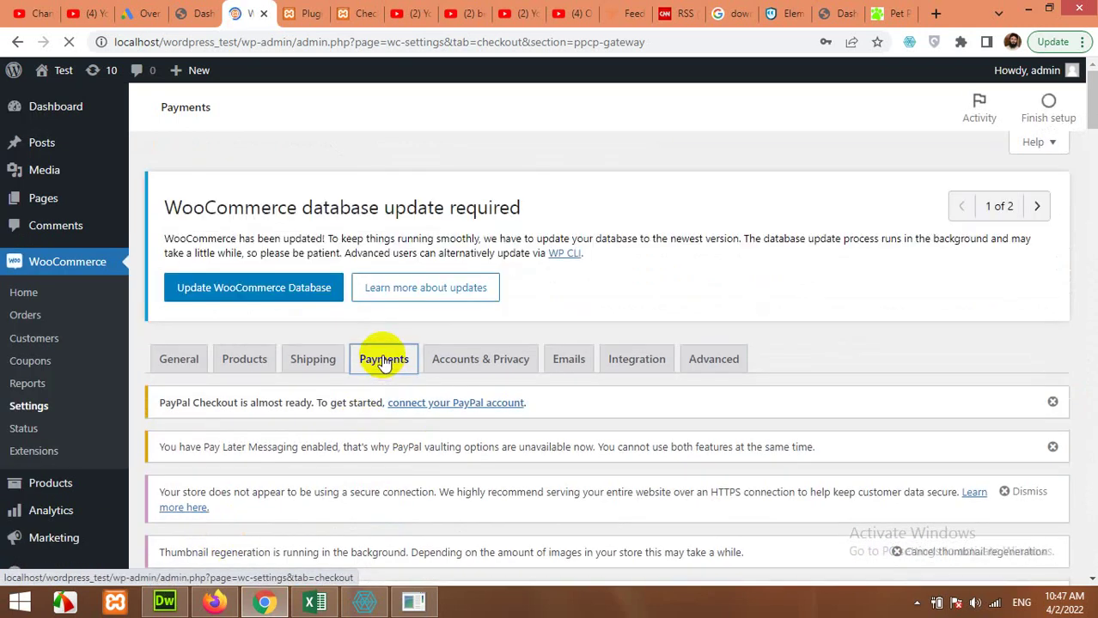
pyautogui.scroll(-3, 382, 371)
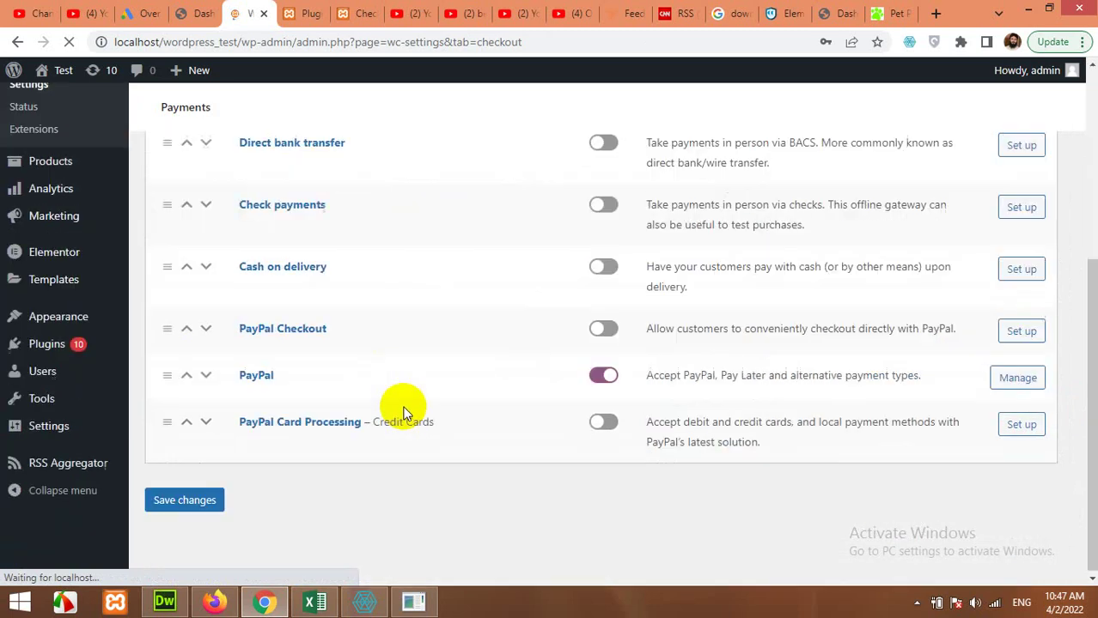
pyautogui.scroll(3, 959, 393)
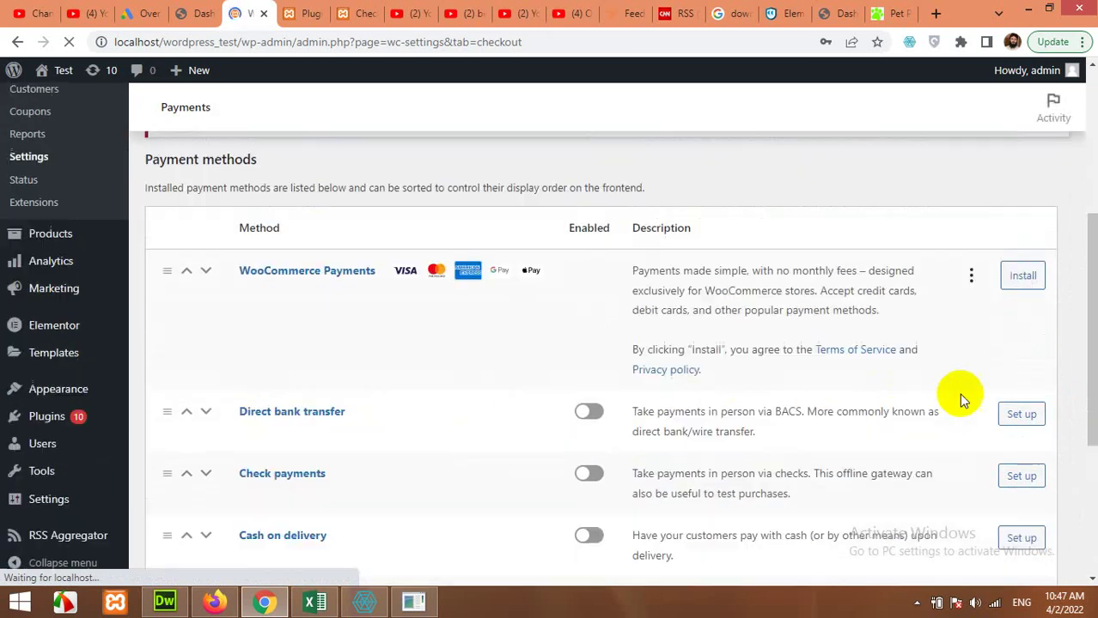
pyautogui.scroll(-5, 593, 451)
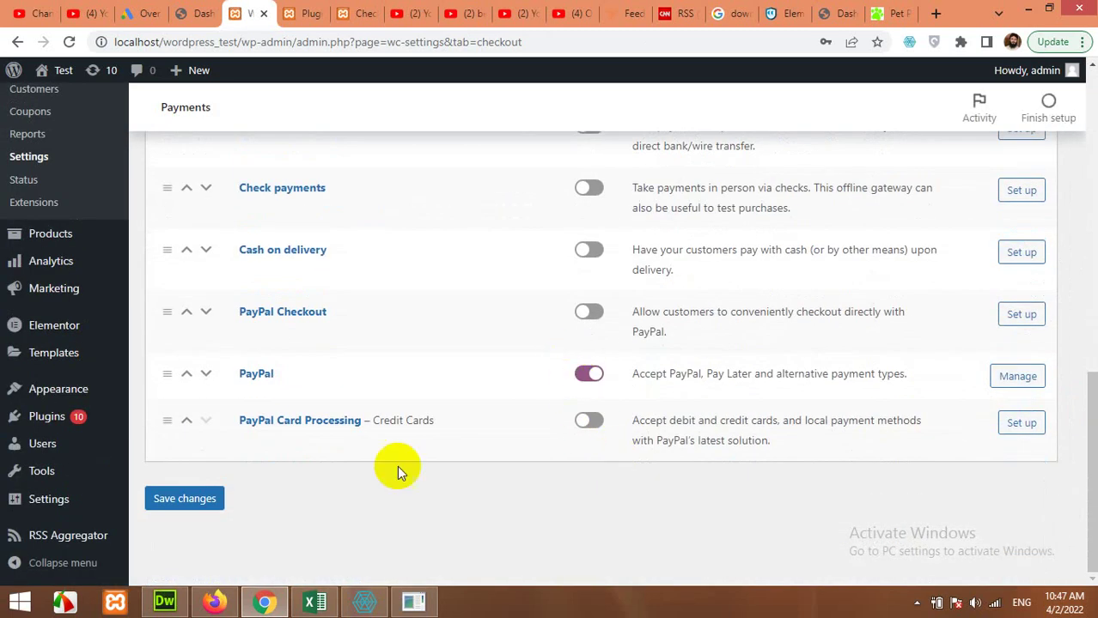
# Reload the store's checkout page and check the payment methods offered under the order summary
pyautogui.click(348, 12)
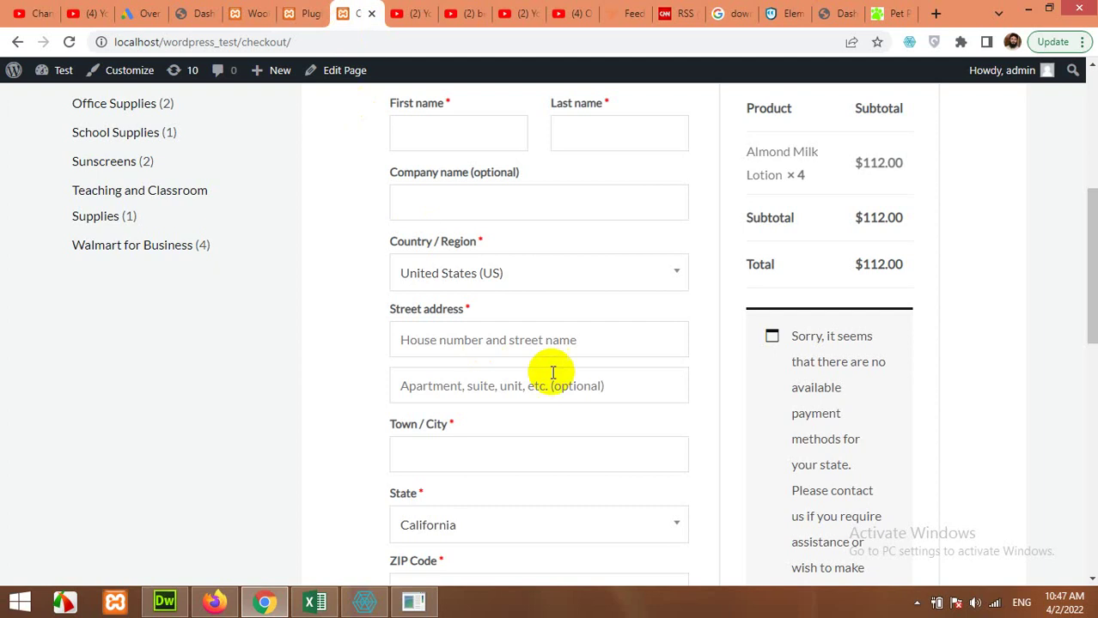
pyautogui.scroll(5, 558, 369)
pyautogui.click(70, 41)
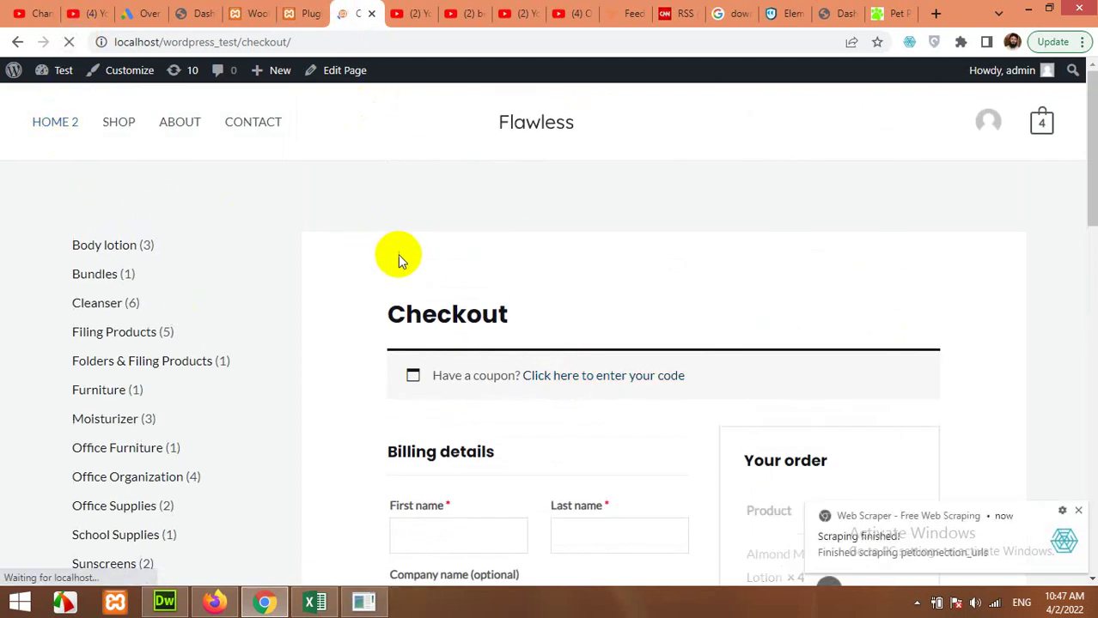
pyautogui.scroll(-2, 414, 207)
pyautogui.scroll(-5, 495, 255)
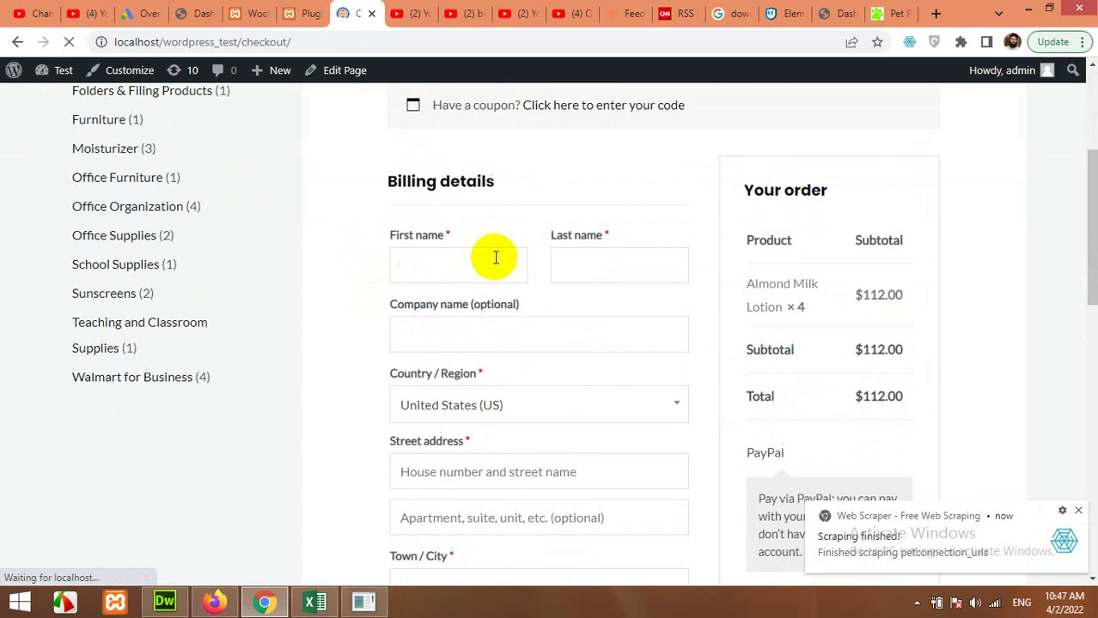
# Fill in the checkout billing details with the saved autofill entry, including the customer's name, address, phone and e-mail
pyautogui.scroll(1, 507, 270)
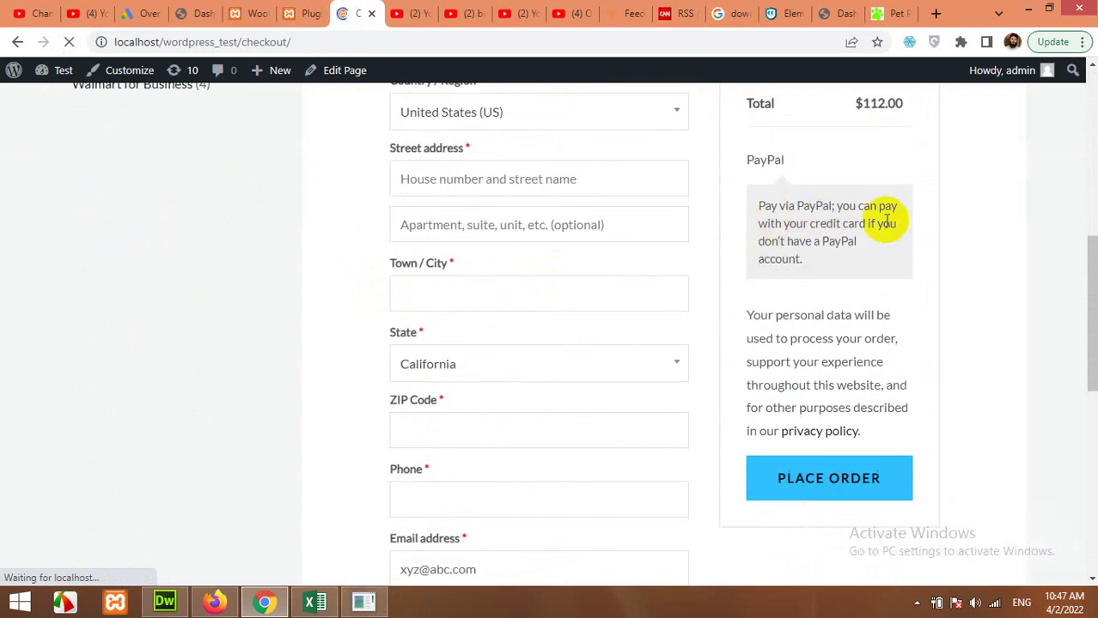
pyautogui.scroll(3, 508, 344)
pyautogui.scroll(2, 507, 346)
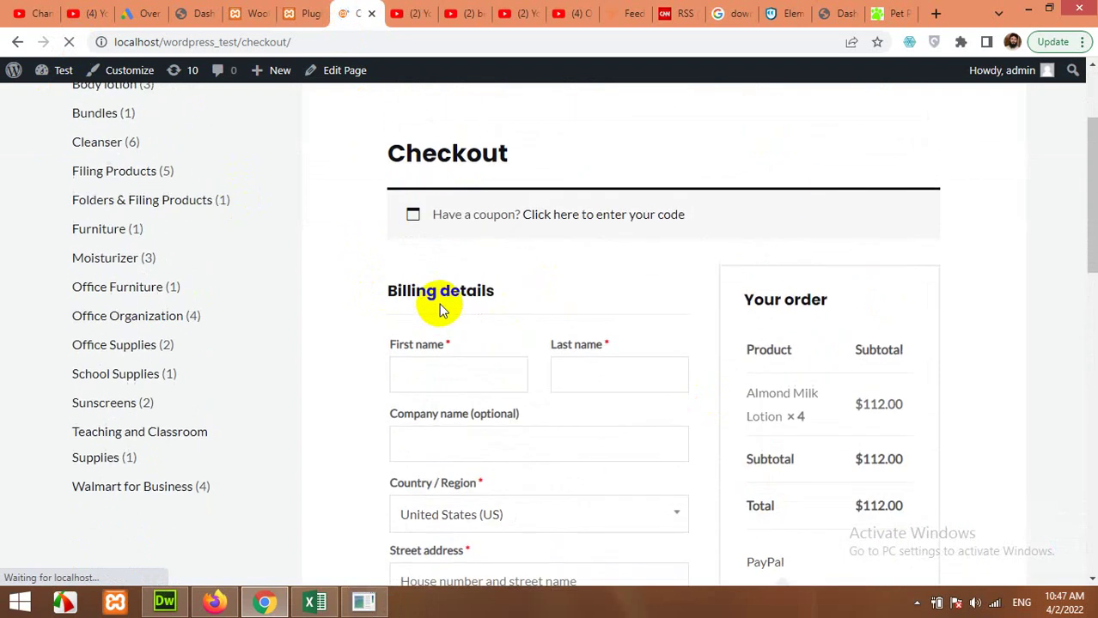
pyautogui.click(451, 373)
pyautogui.click(456, 416)
pyautogui.scroll(-5, 540, 440)
pyautogui.scroll(-3, 541, 444)
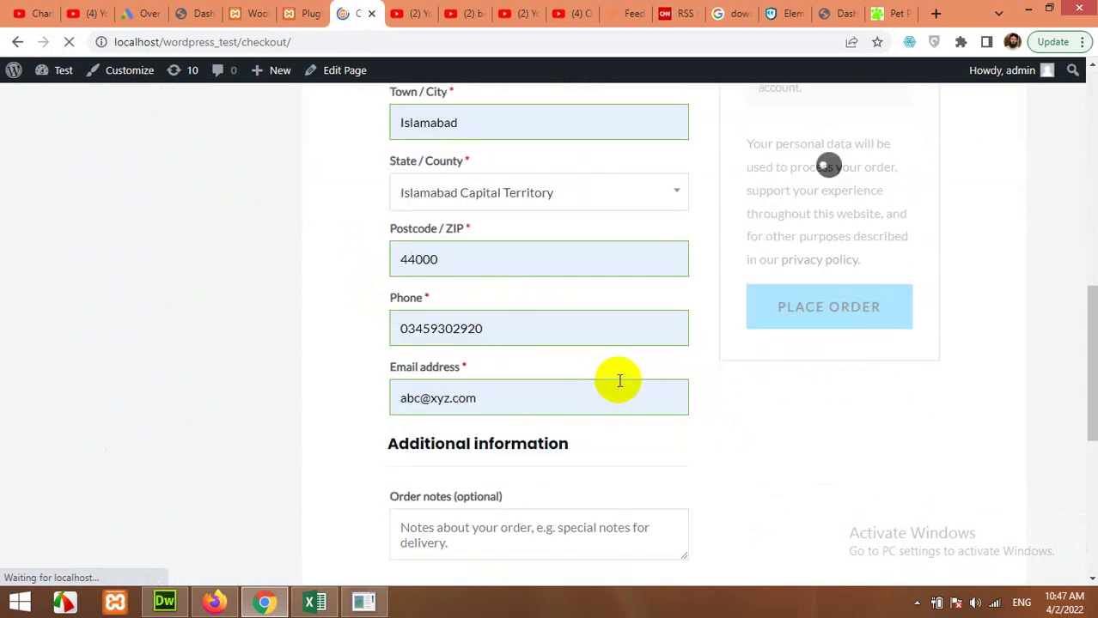
# Place the order with PayPal as the payment method and review the top of the checkout page
pyautogui.scroll(1, 698, 369)
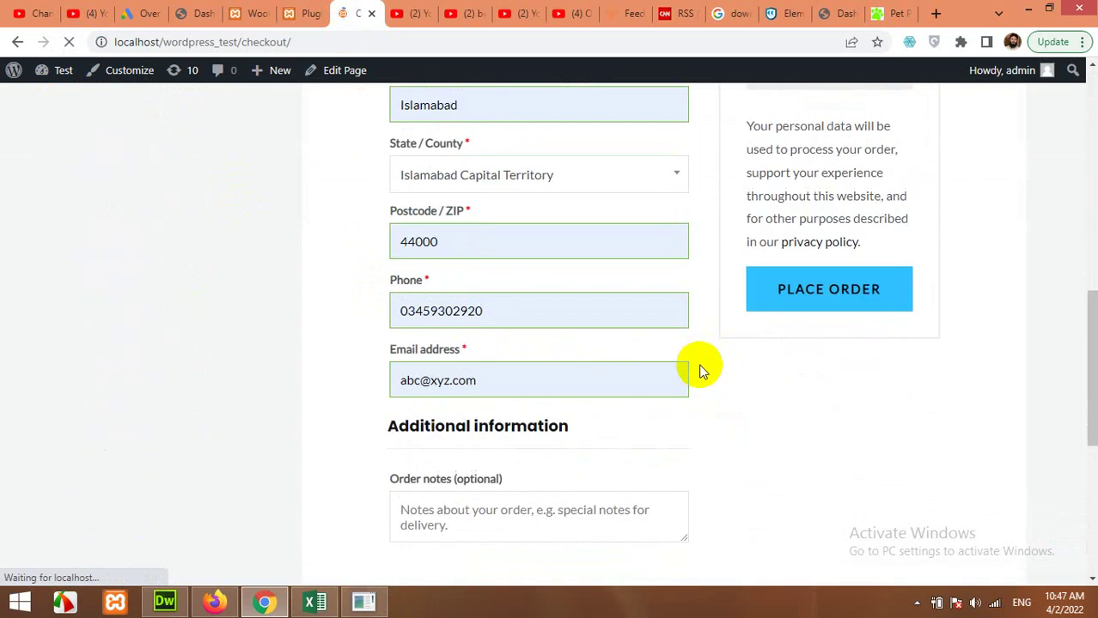
pyautogui.click(792, 290)
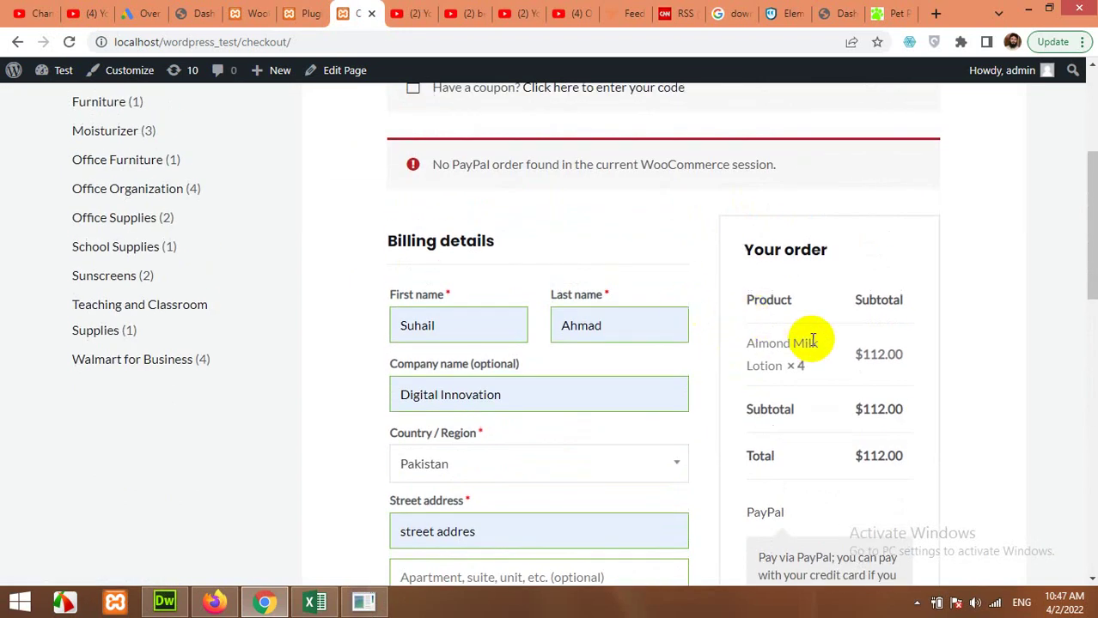
pyautogui.scroll(1, 812, 339)
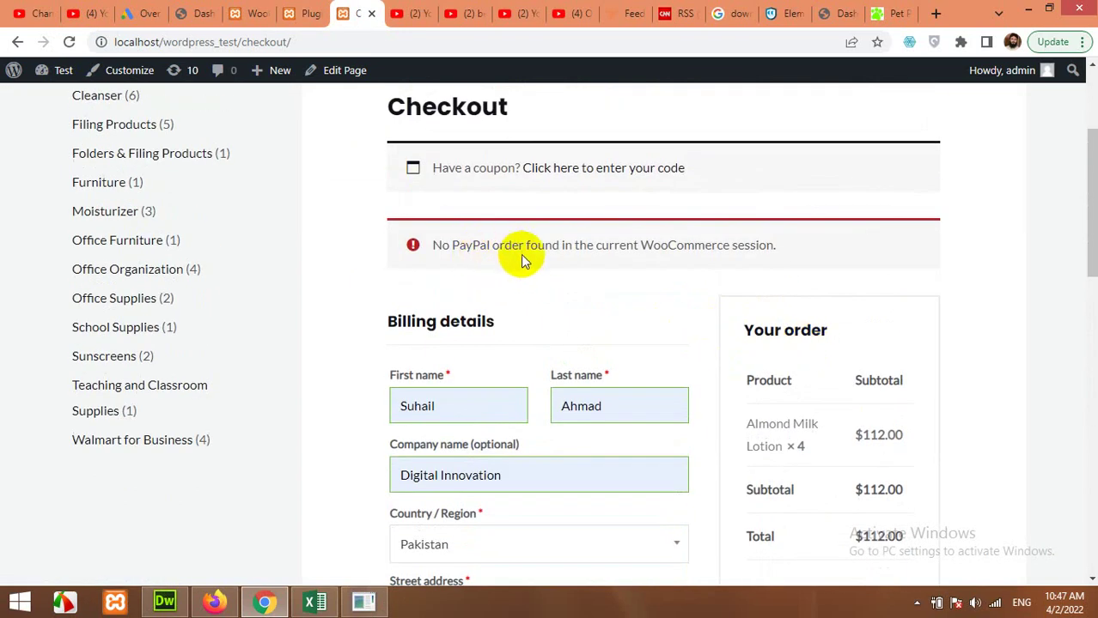
# Start the PayPal payment from the order summary, view the sandbox login window, and close it without logging in
pyautogui.scroll(-7, 742, 332)
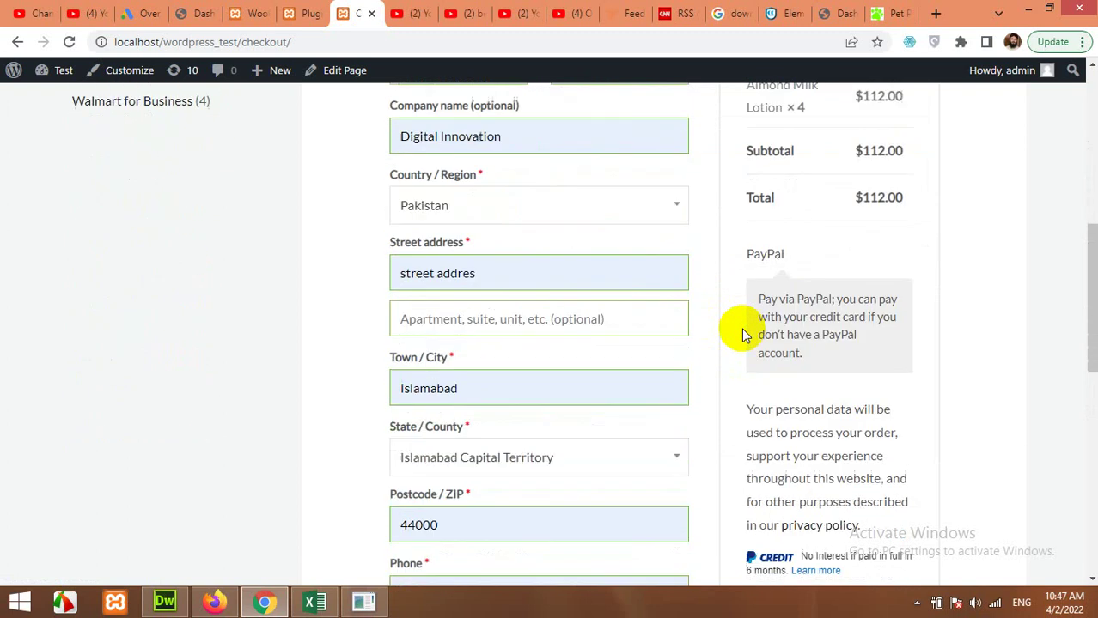
pyautogui.click(840, 406)
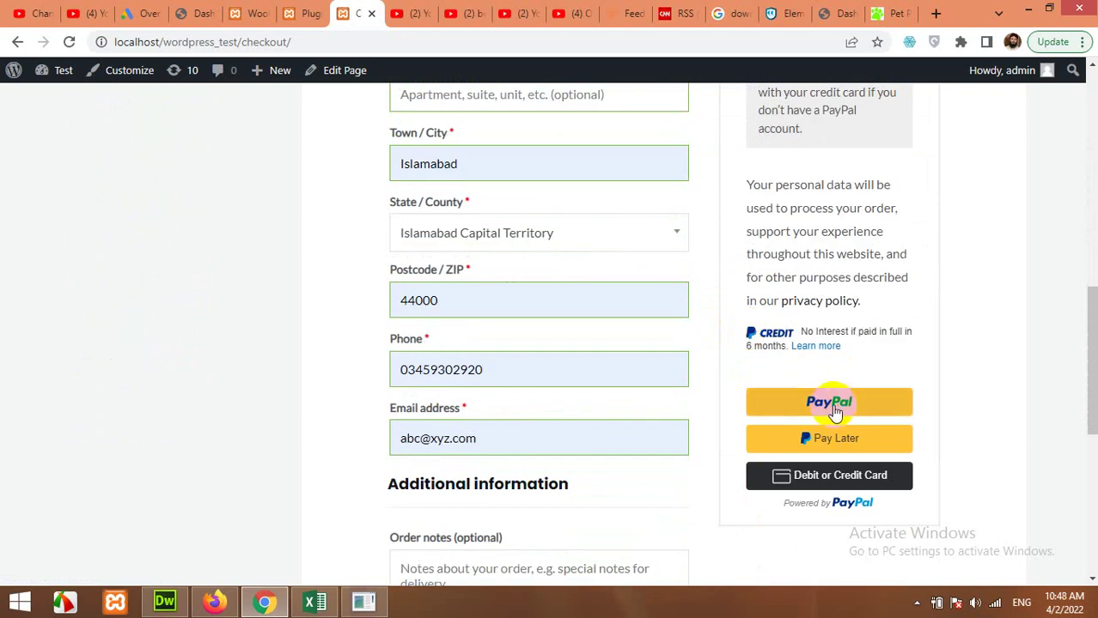
pyautogui.click(833, 411)
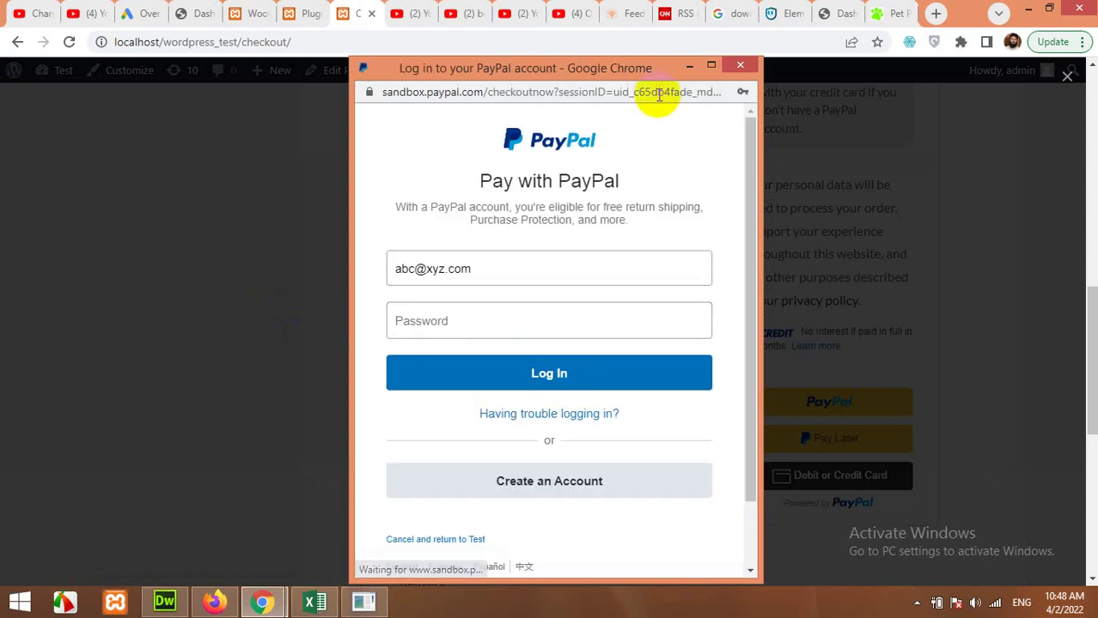
pyautogui.click(739, 65)
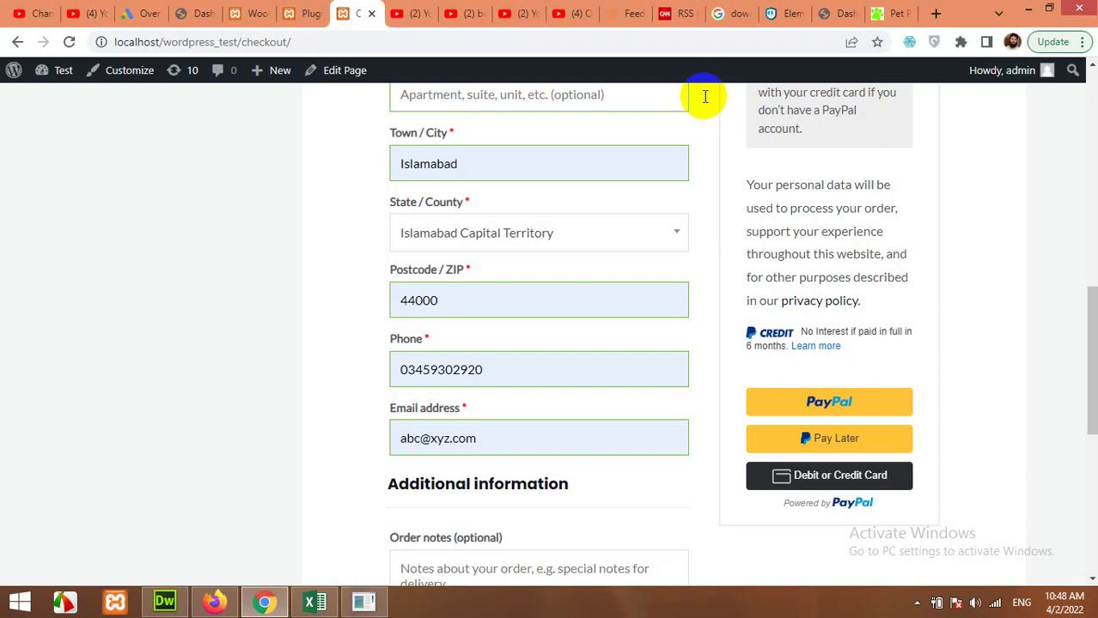
# Go back to the WooCommerce payment settings and review the list of installed payment methods
pyautogui.click(251, 12)
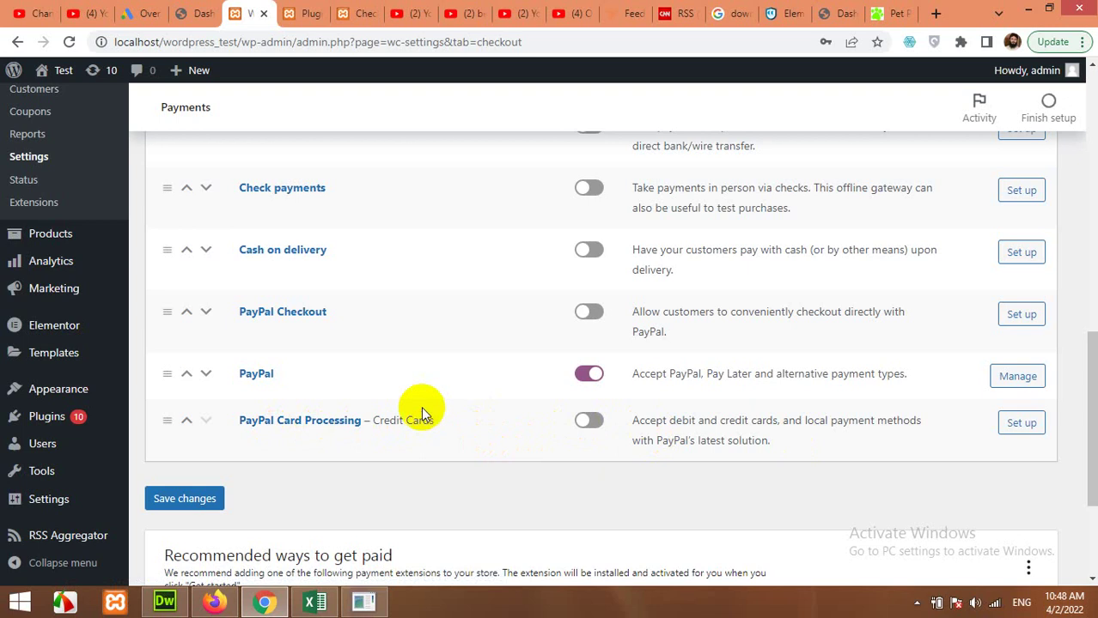
pyautogui.scroll(4, 421, 408)
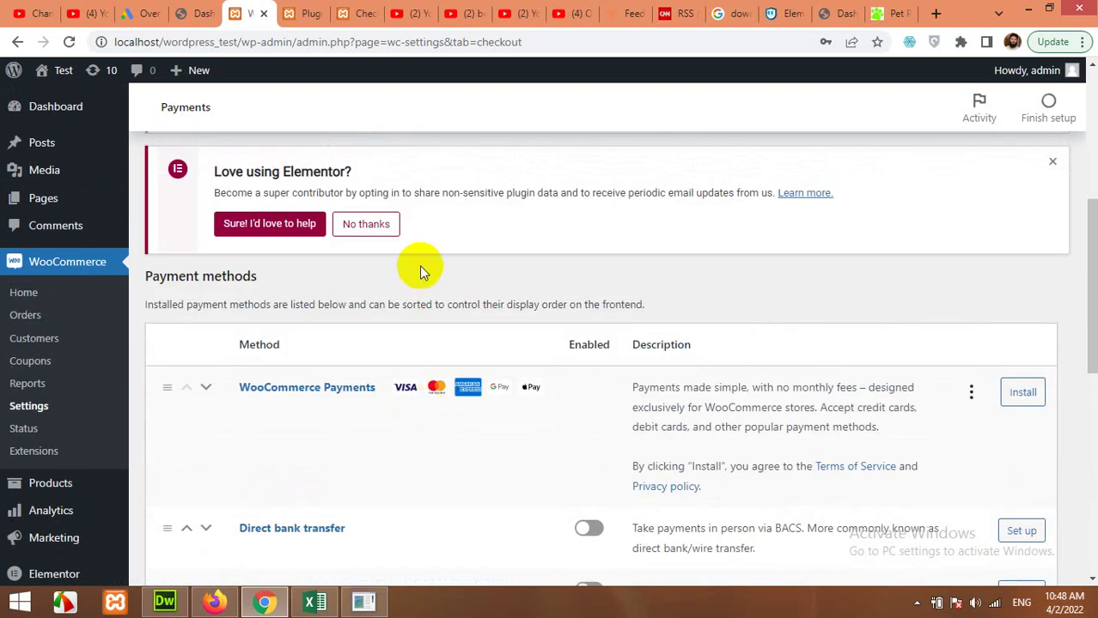